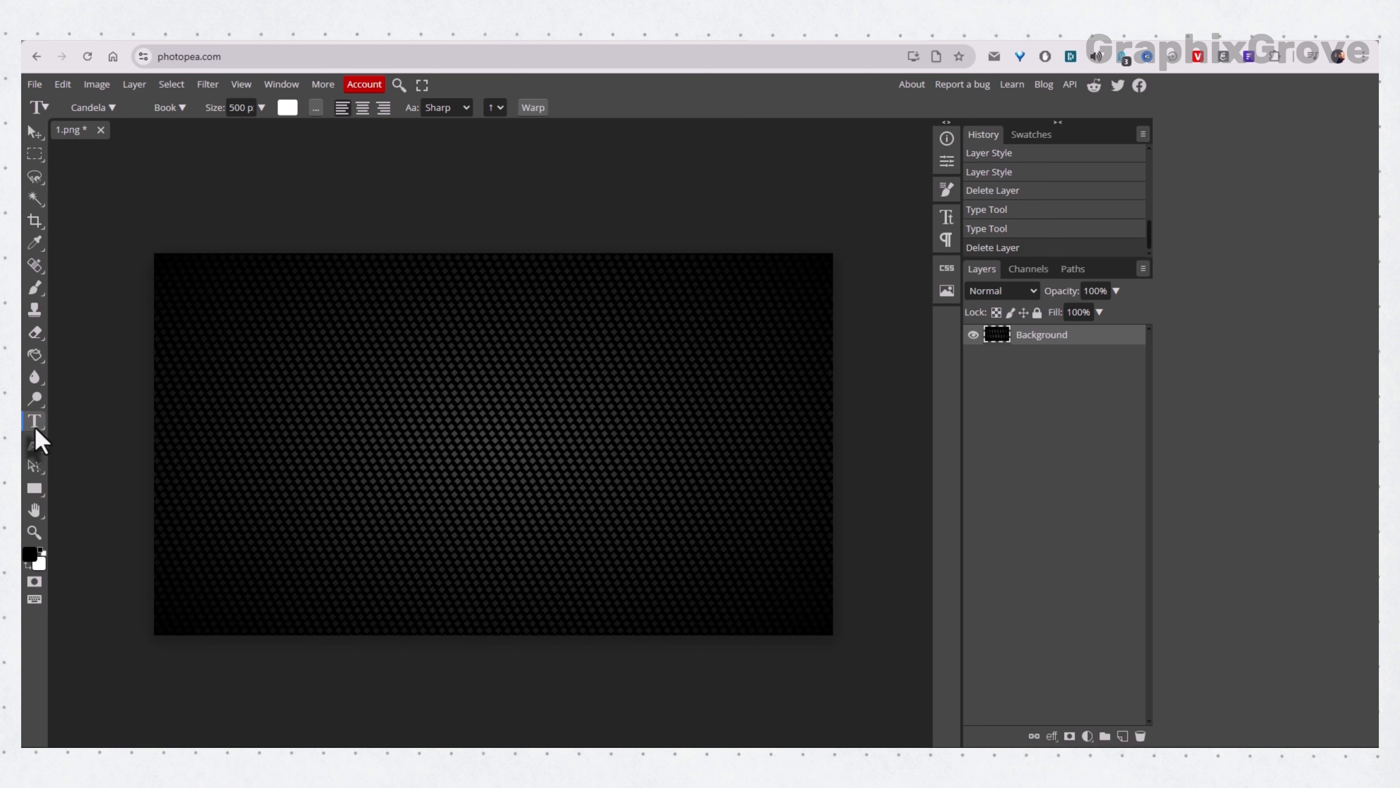
- Add the text "GLOW" in the Candela font and move it to the middle of the canvas
click(264, 427)
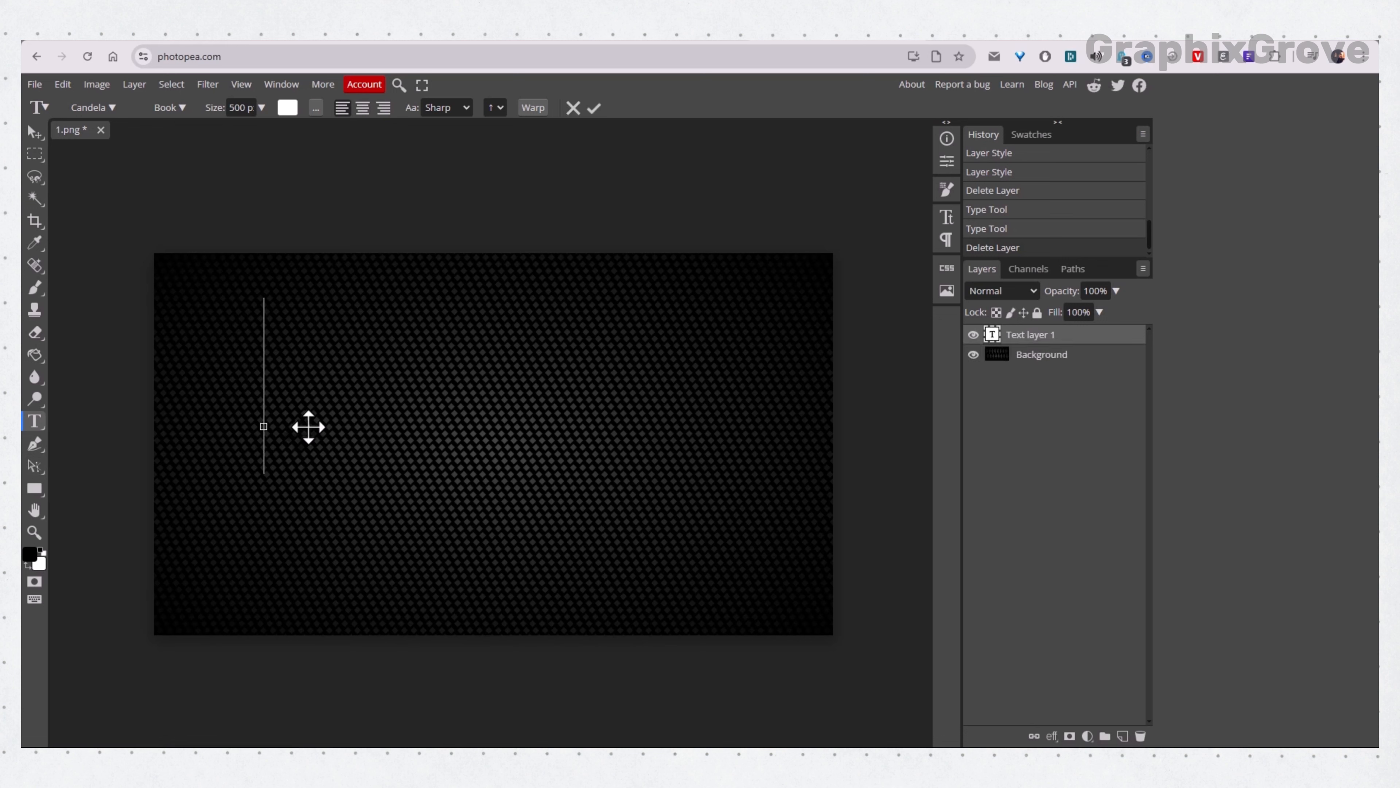
text(GLOW)
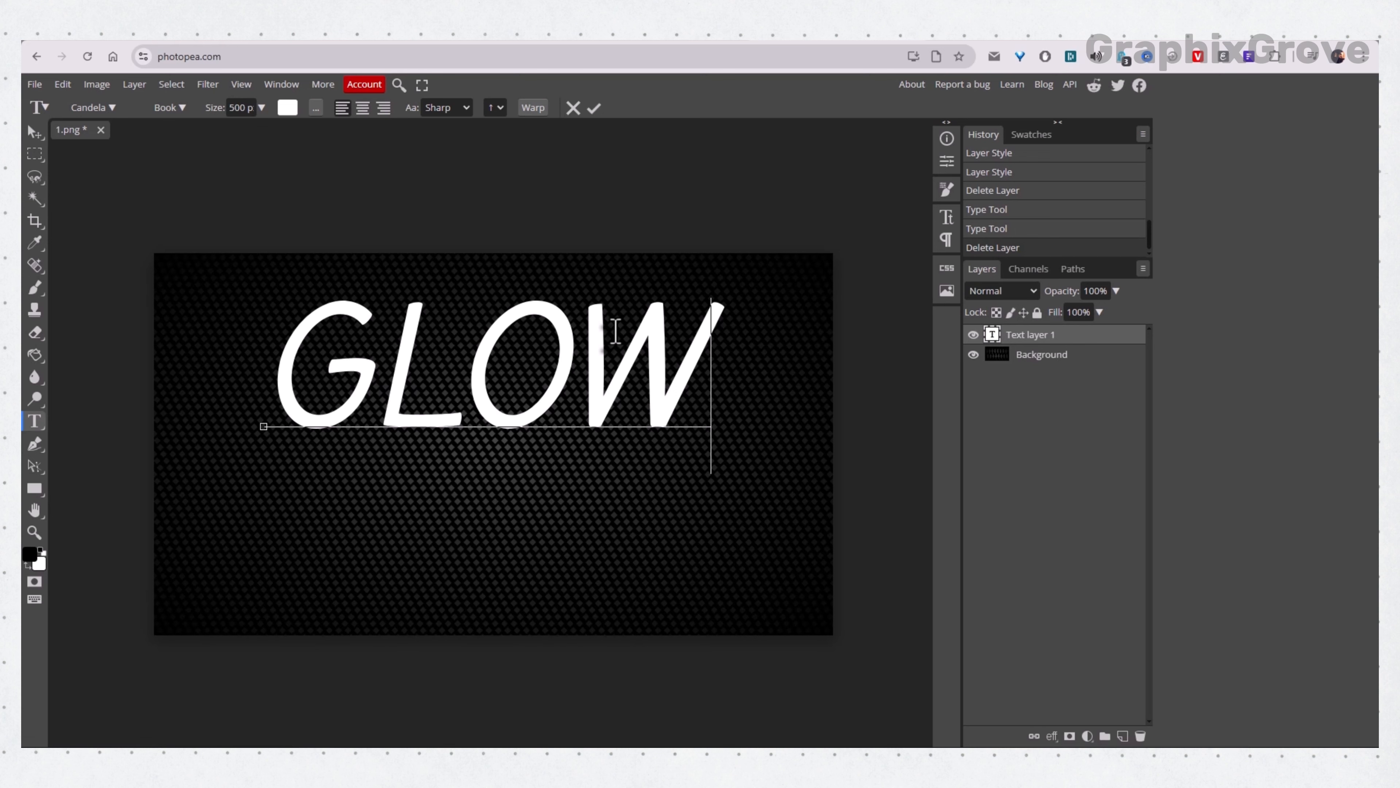
click(110, 108)
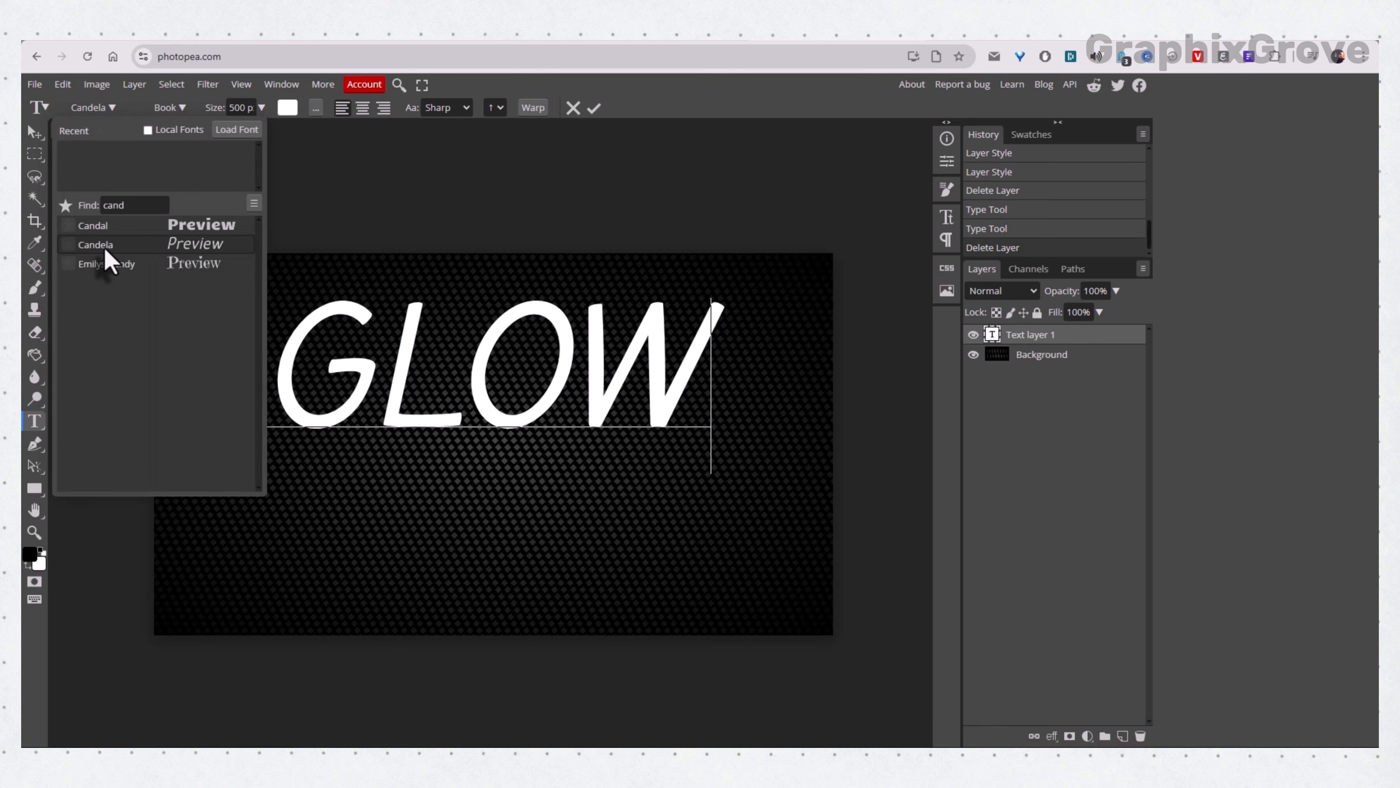
click(113, 108)
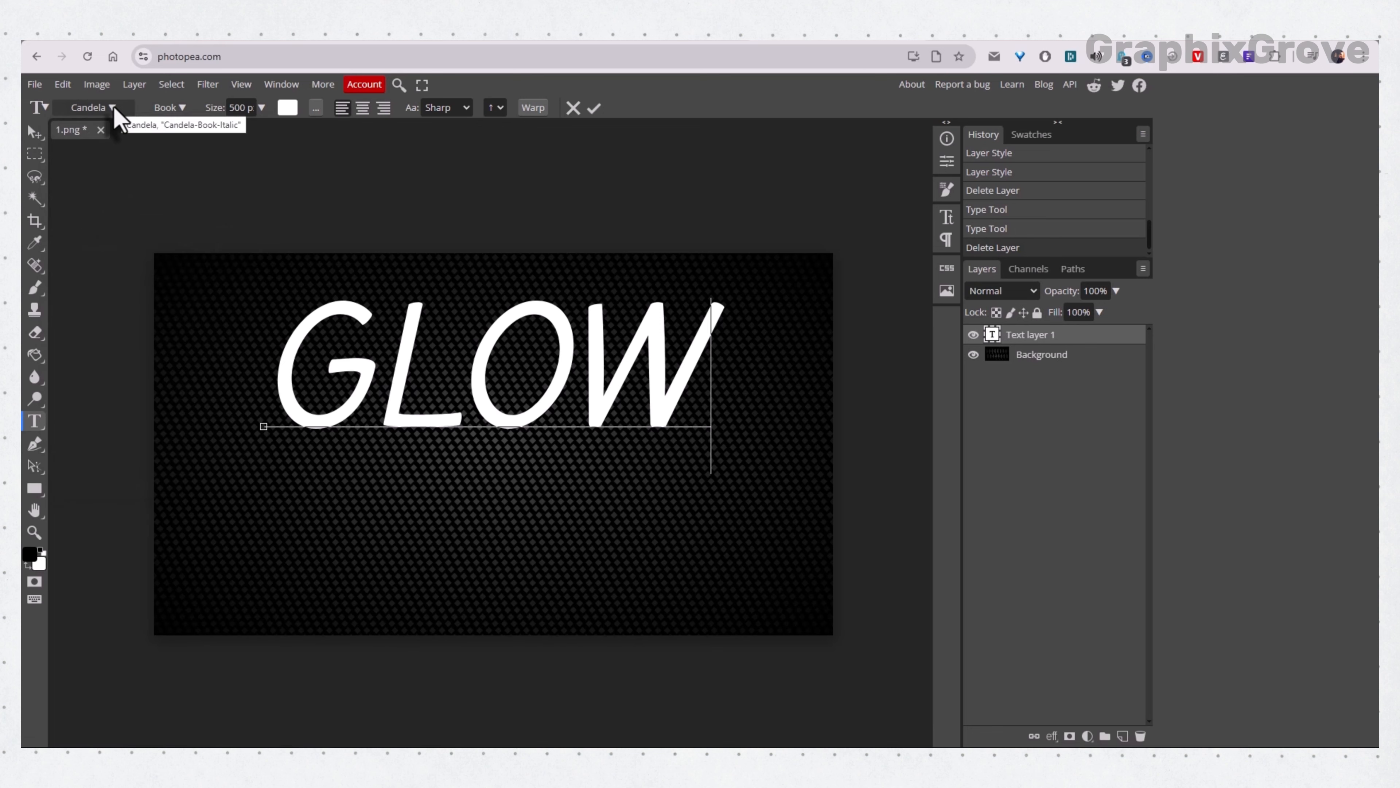
click(593, 108)
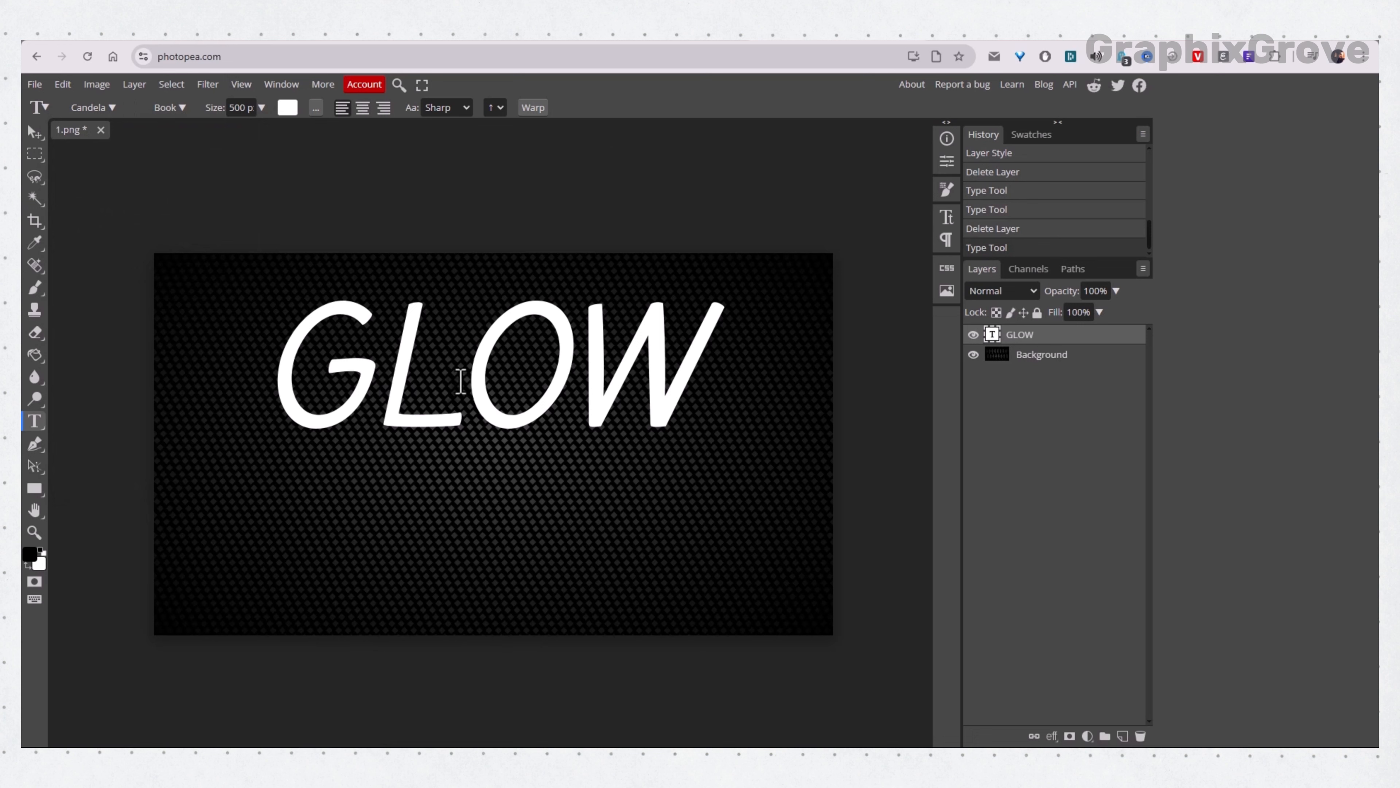
click(33, 132)
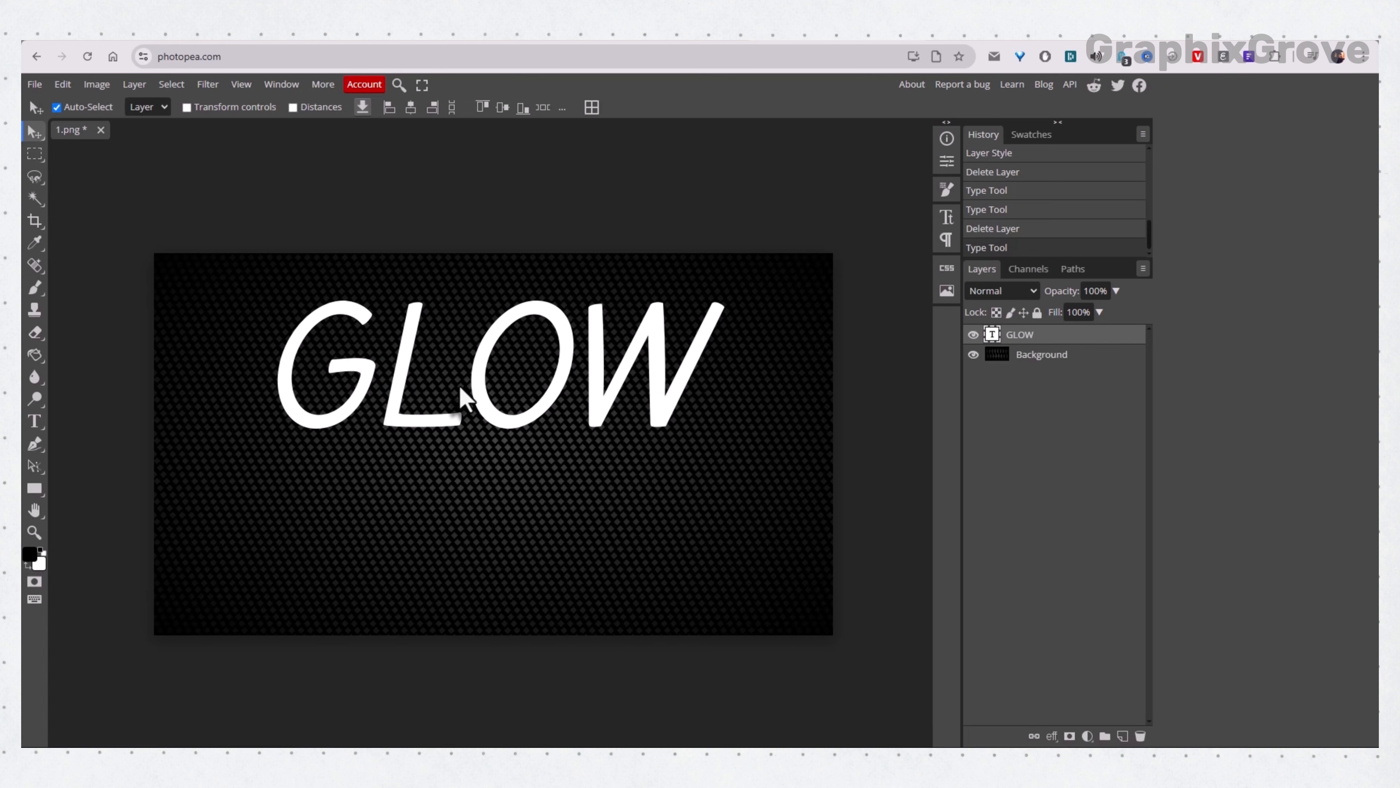
drag(460, 388, 452, 463)
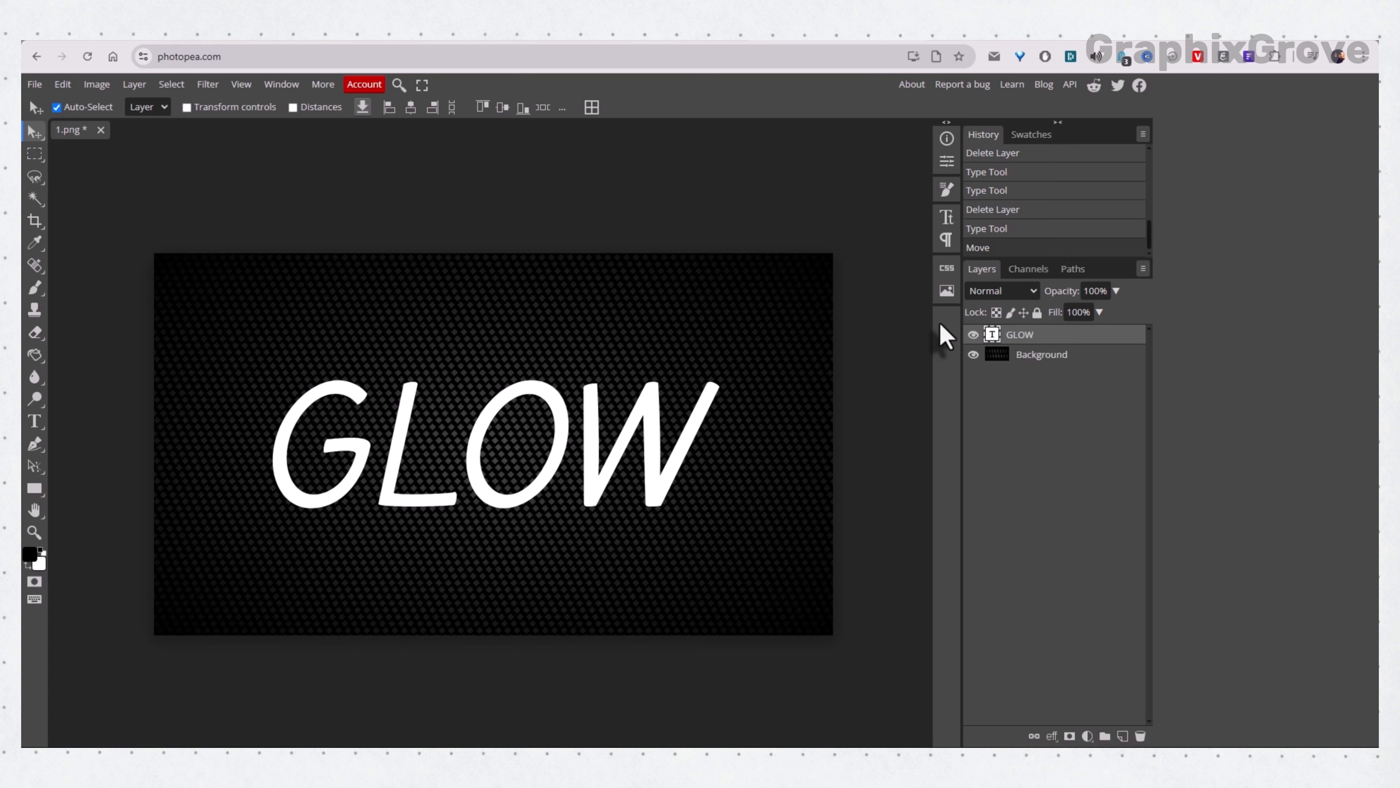
- Add an Inner Glow to the GLOW text layer with Normal blend mode, 100% opacity and 3 px size
right_click(1068, 346)
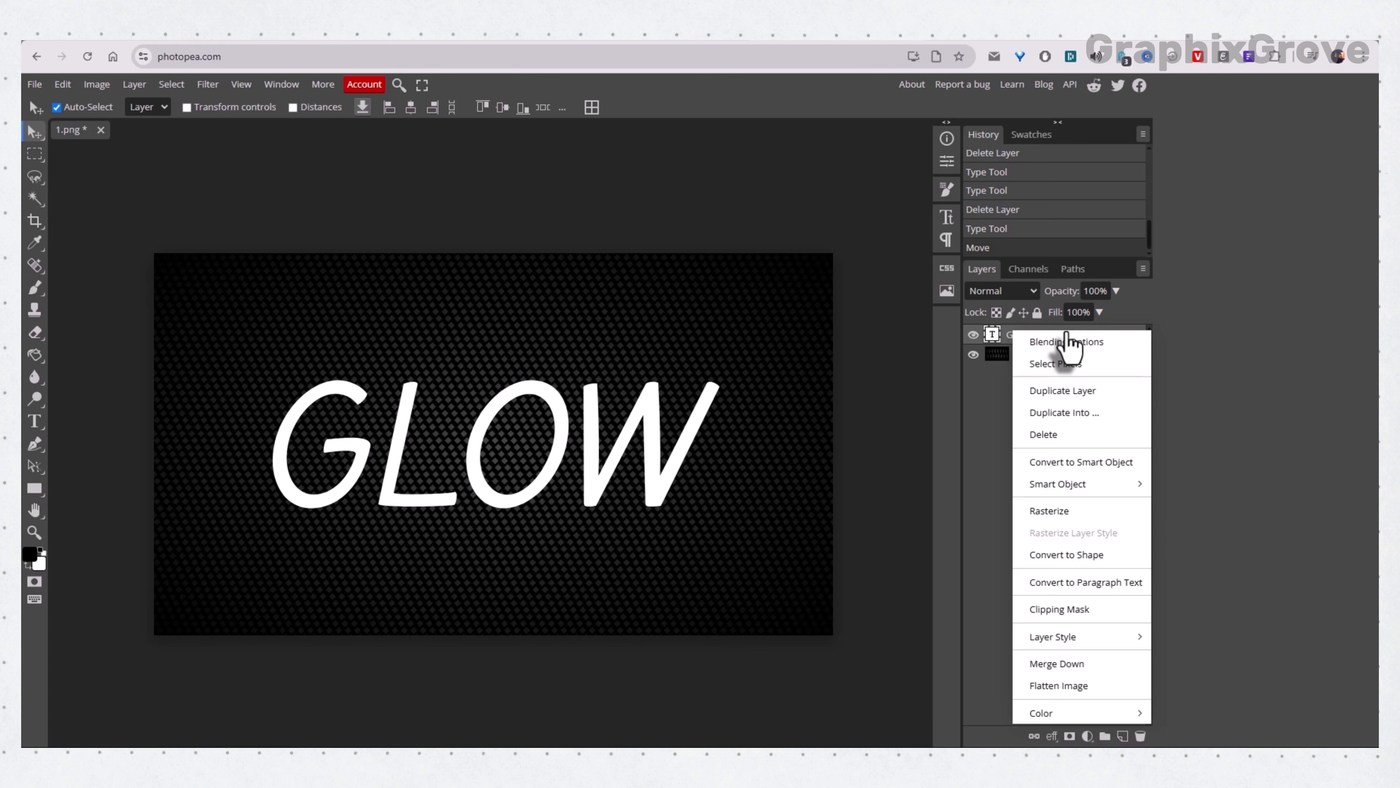
click(1043, 344)
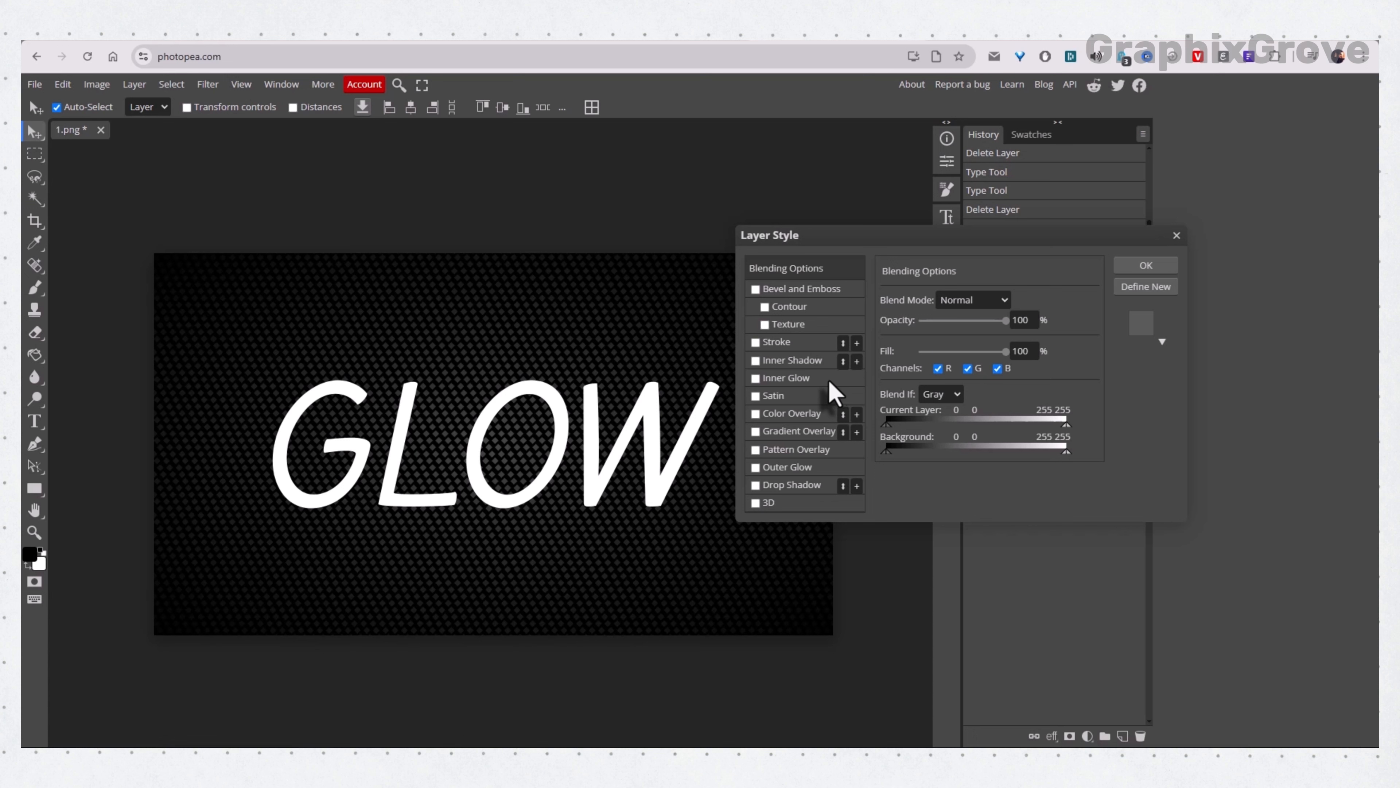
click(818, 378)
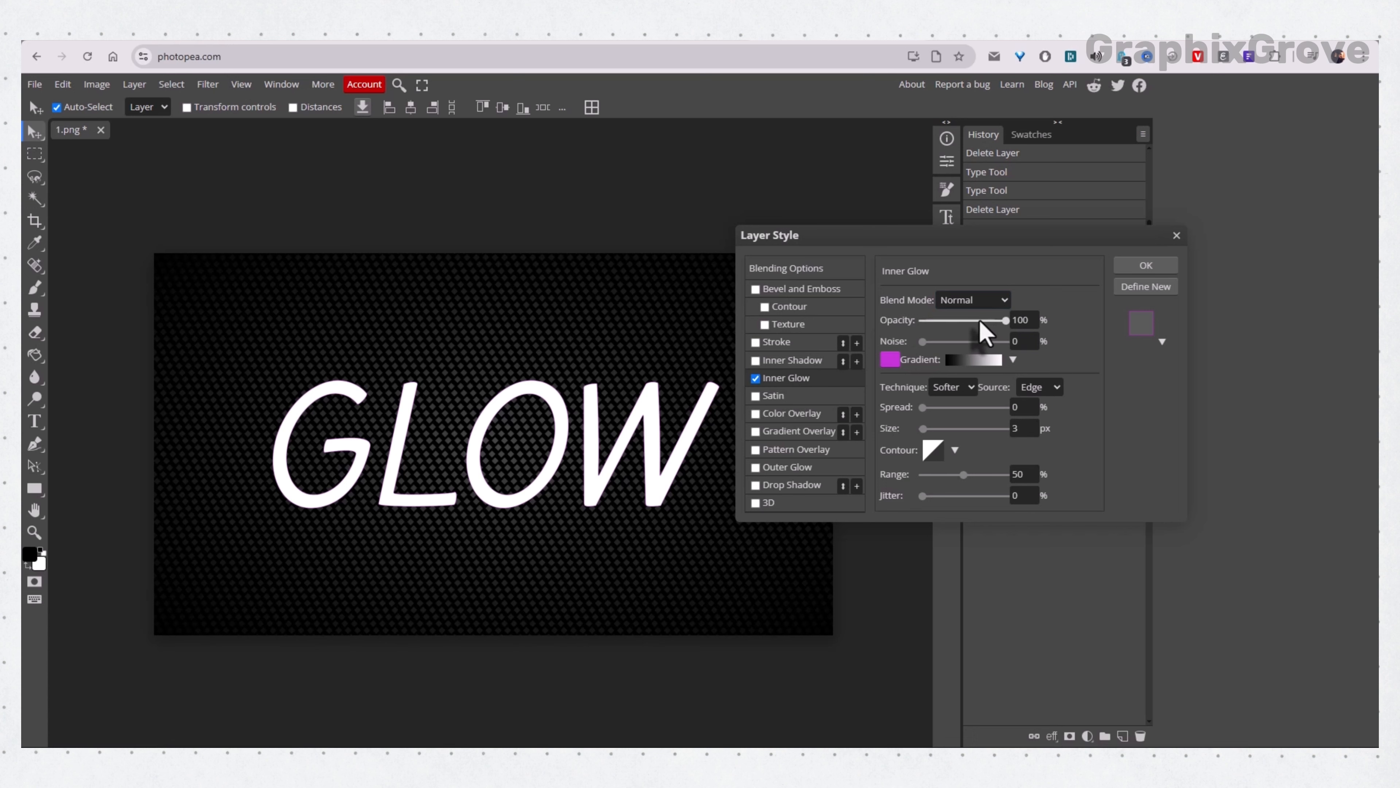
click(1019, 321)
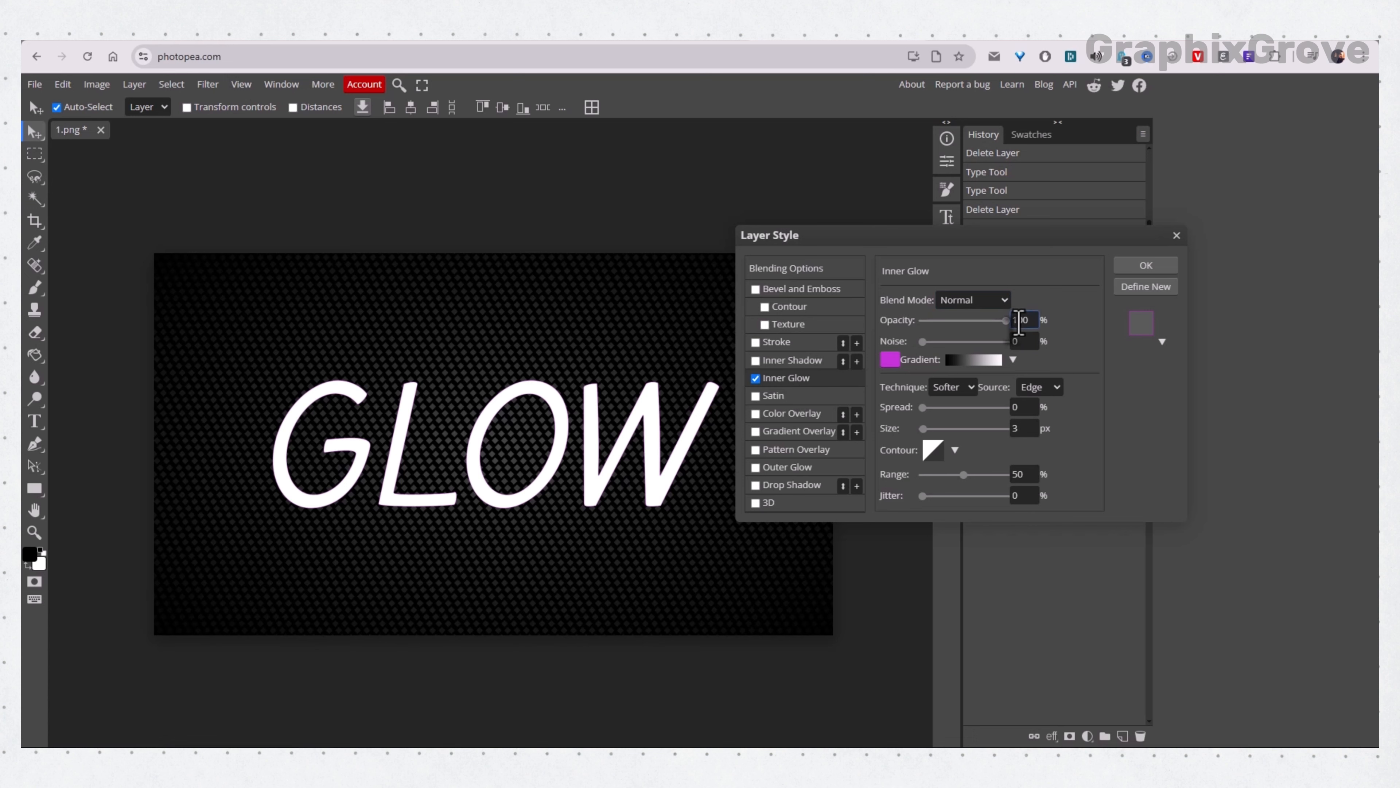
click(1015, 429)
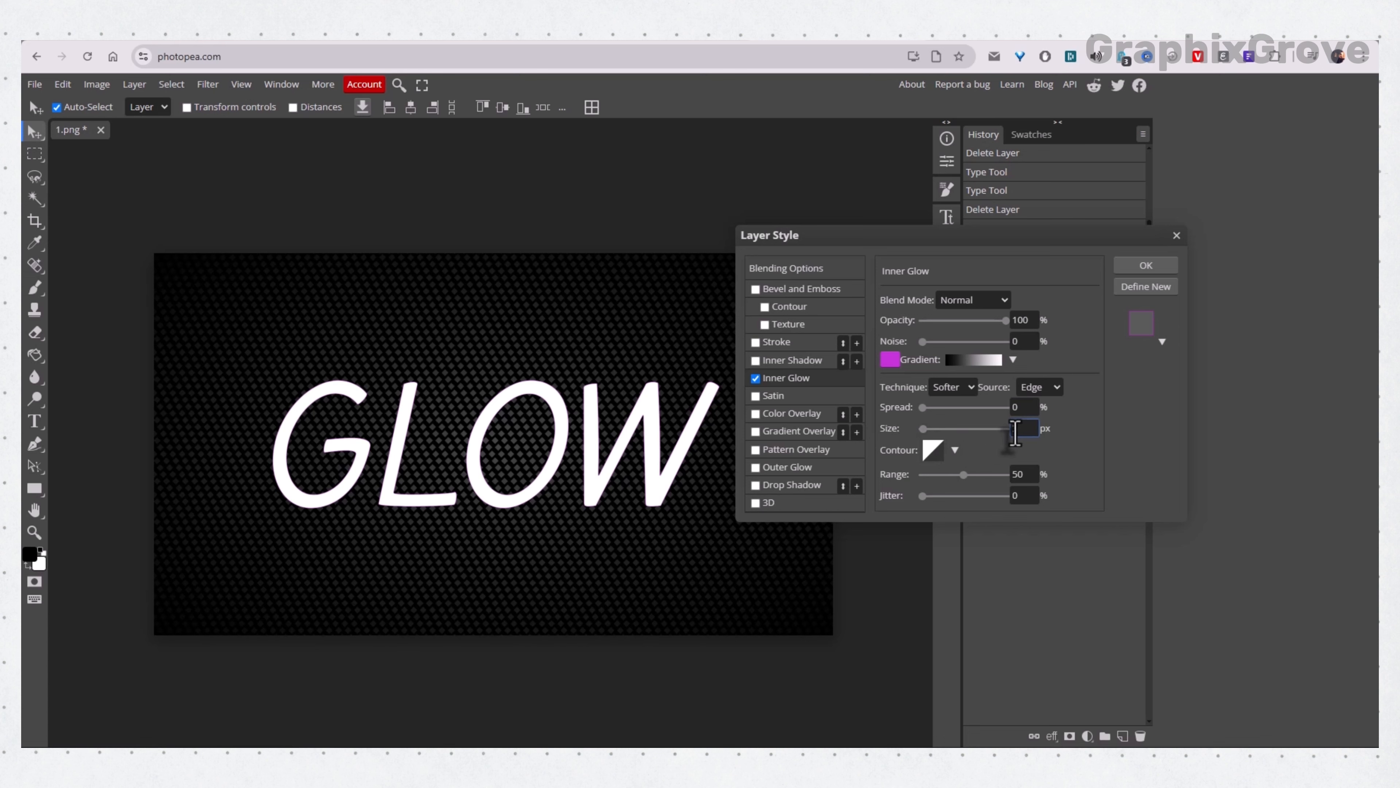
text(3)
click(962, 302)
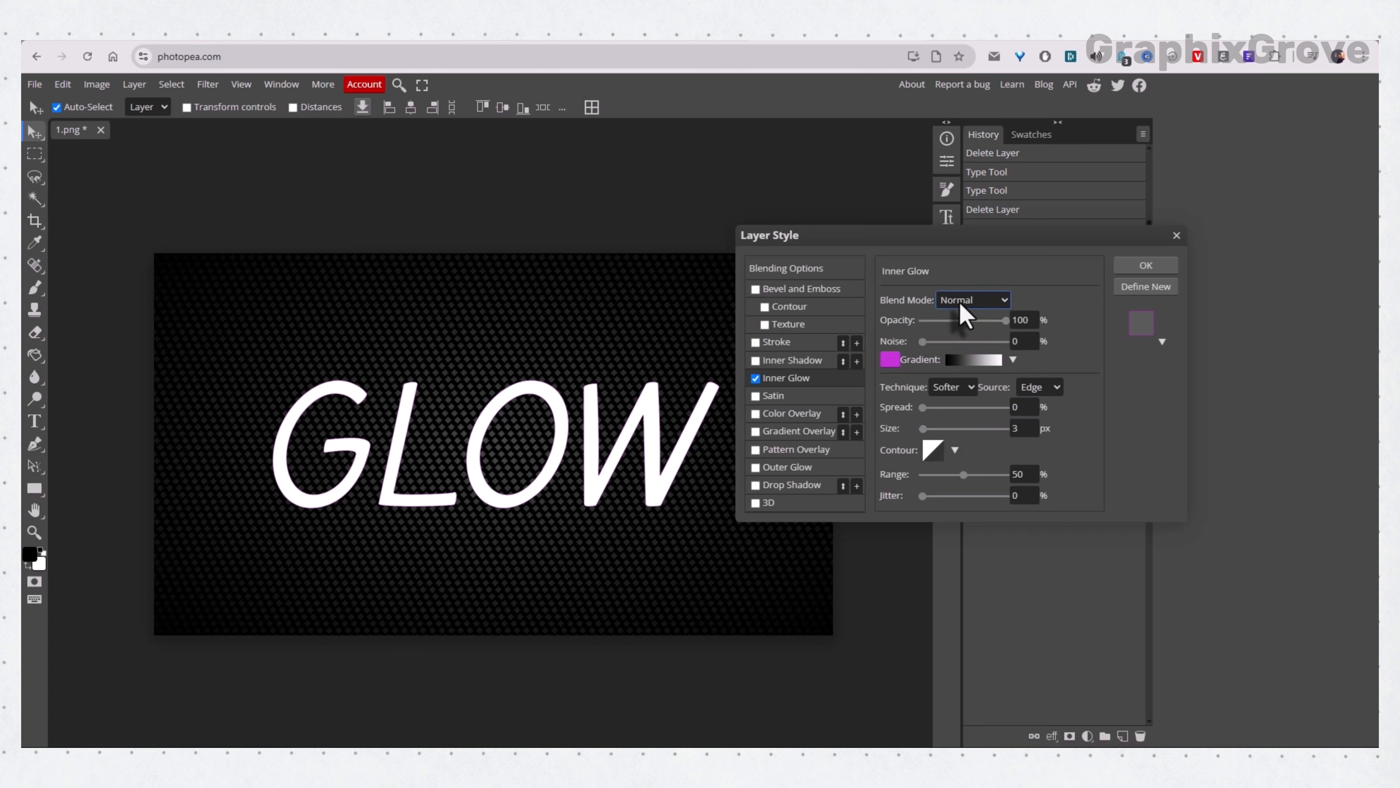
- Set the inner glow colour to the magenta swatch ff00ff and copy its hex code
click(889, 362)
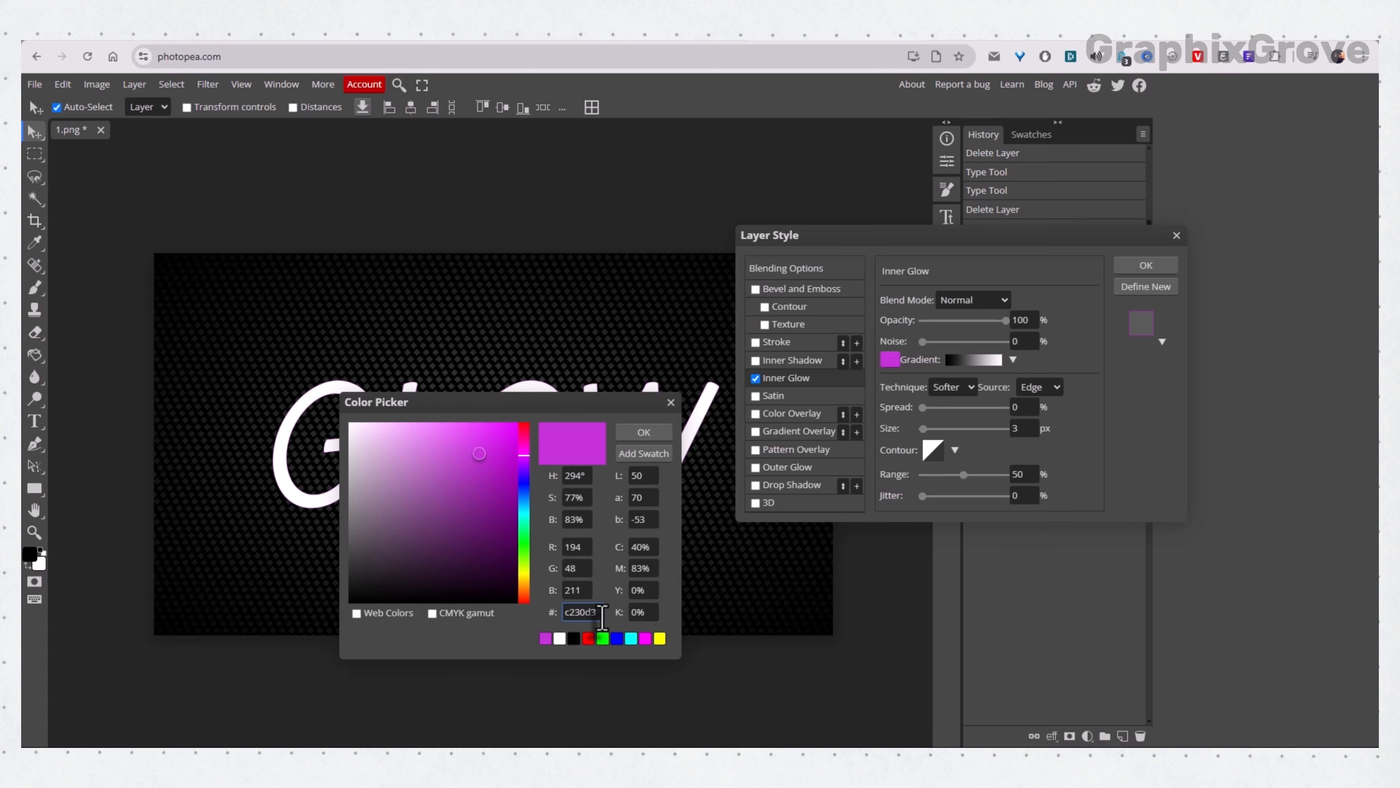
click(569, 613)
right_click(578, 611)
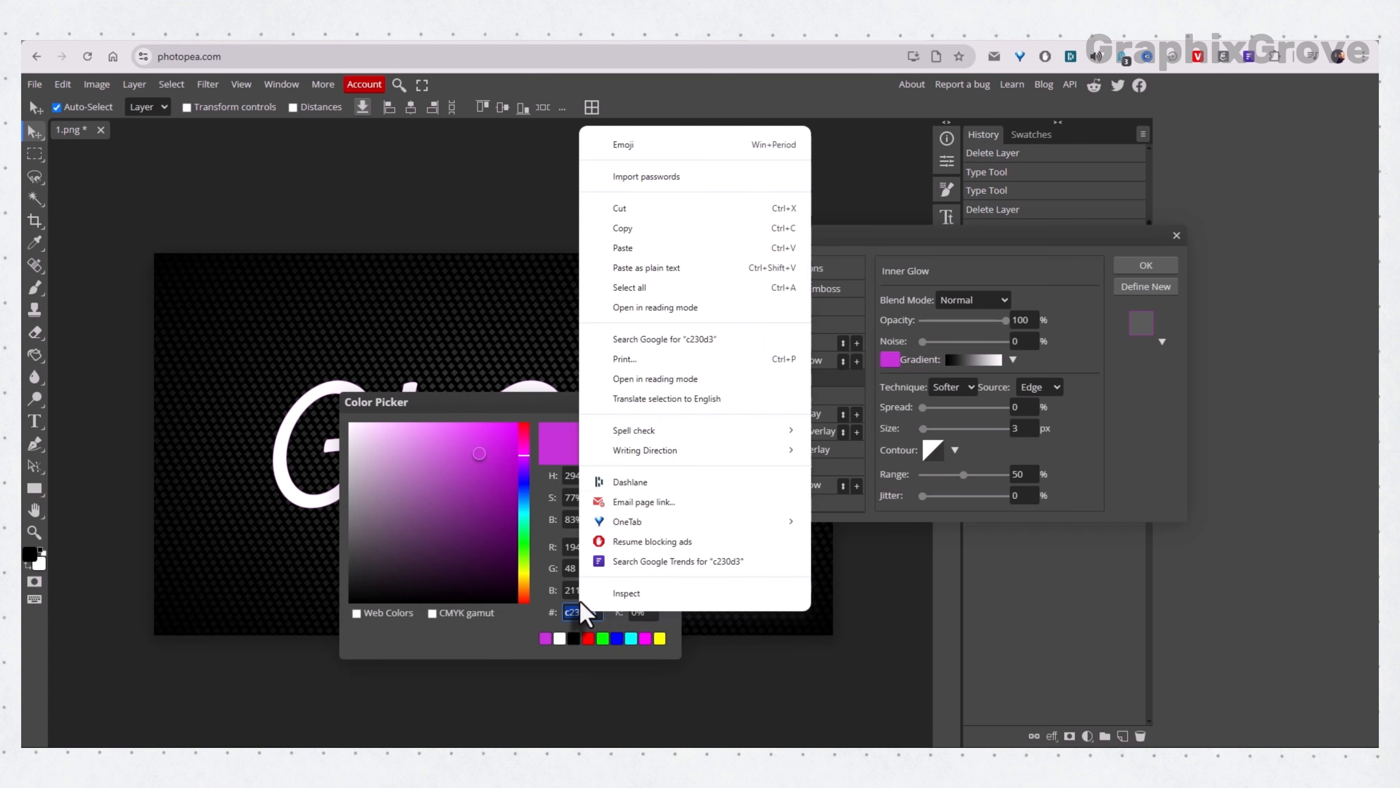
click(623, 228)
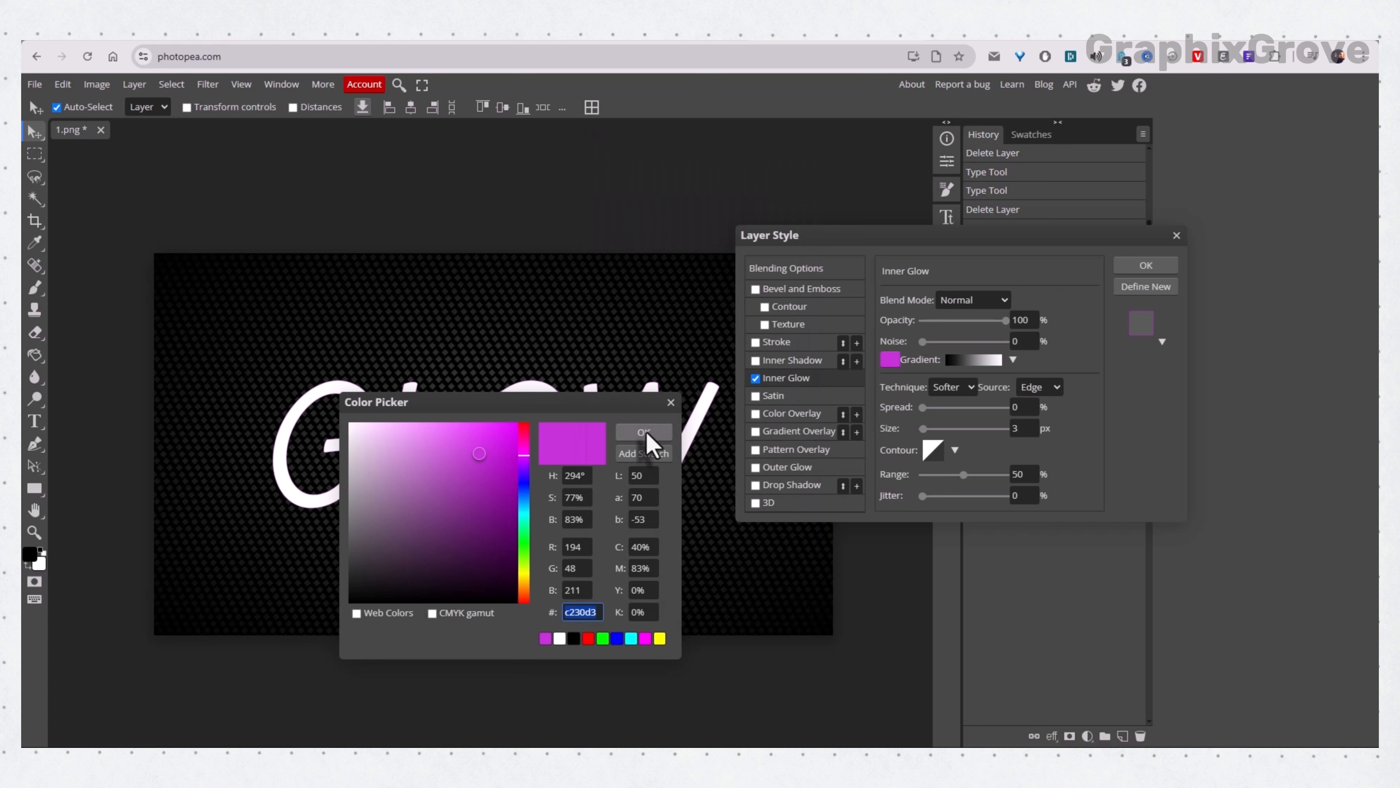
click(645, 639)
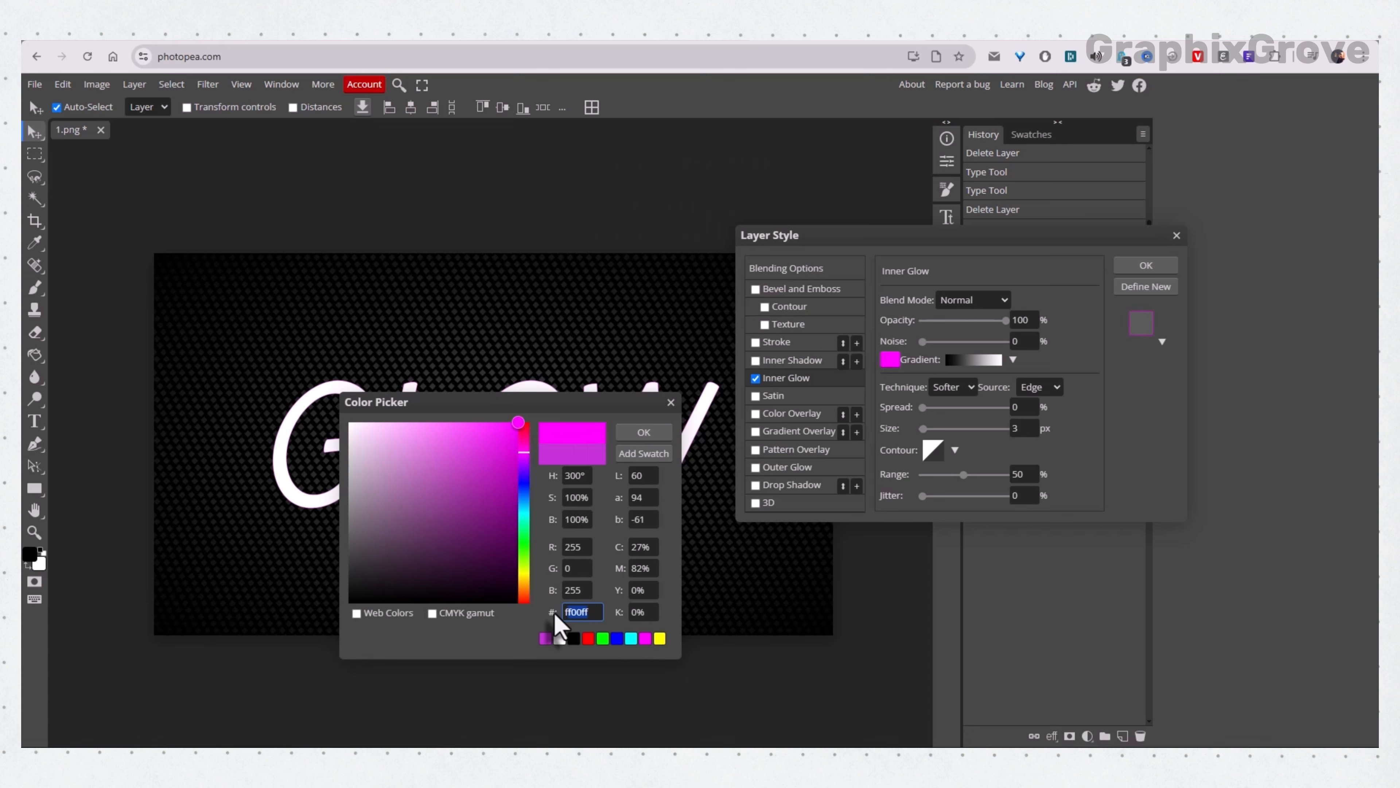
double_click(577, 612)
right_click(583, 612)
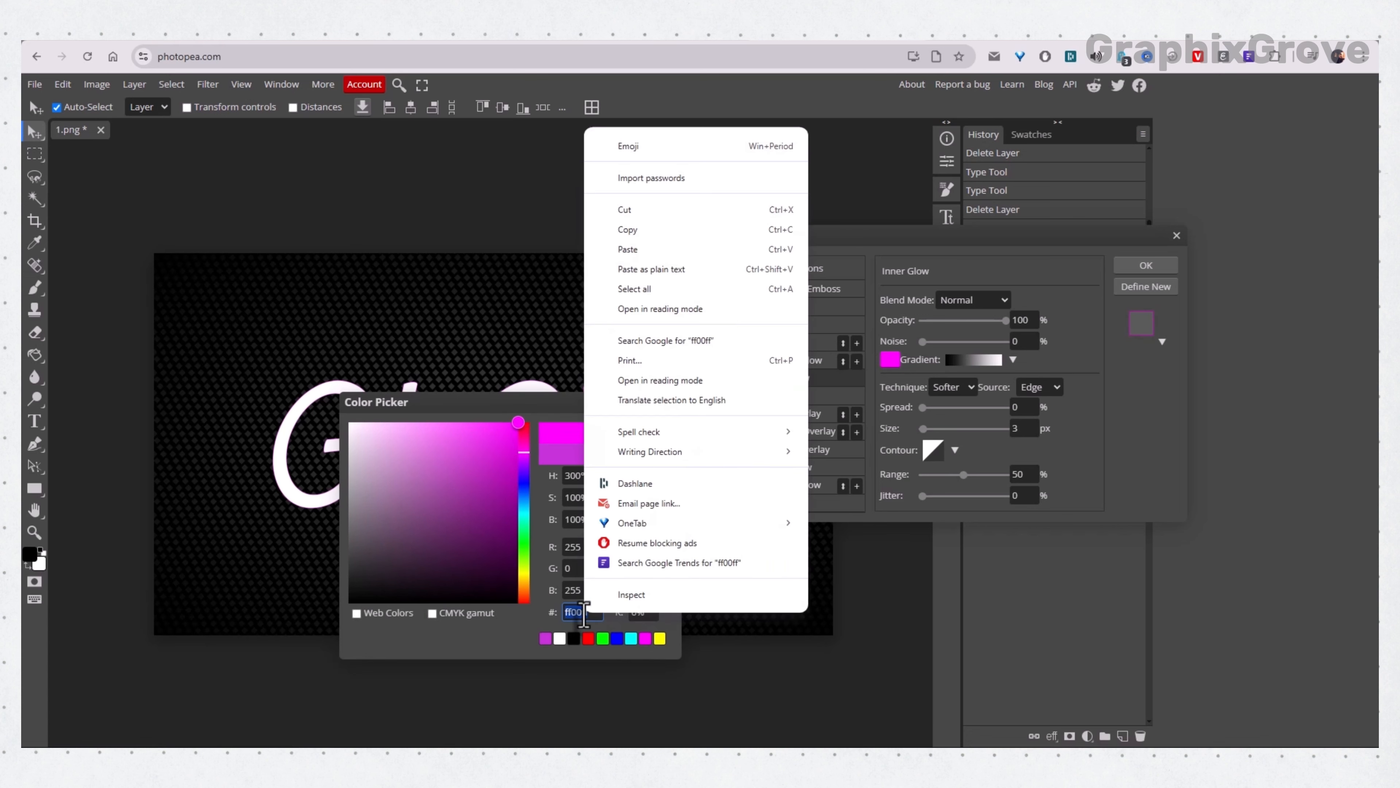
click(627, 230)
click(649, 435)
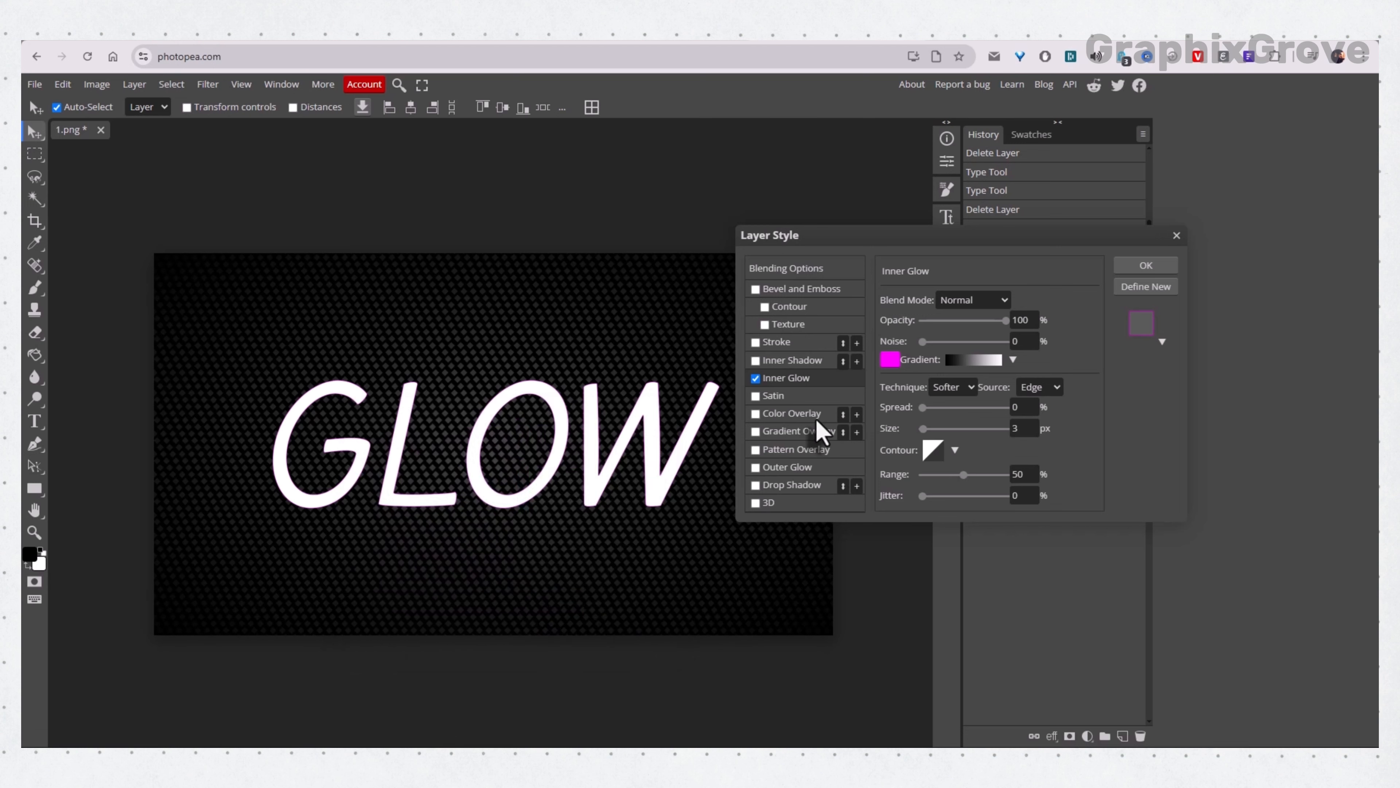
- Add an Outer Glow to the text and paste ff00ff as its colour
click(782, 468)
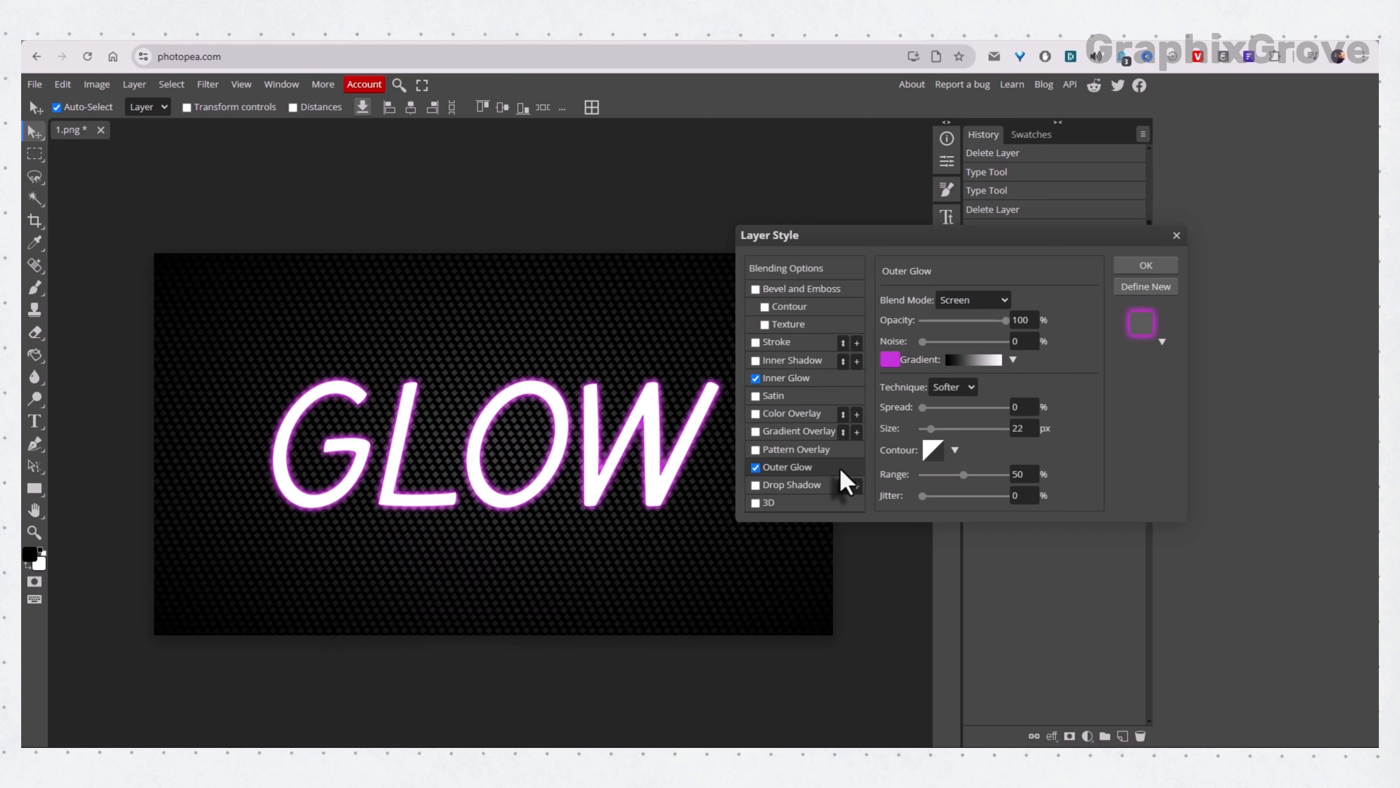
click(889, 361)
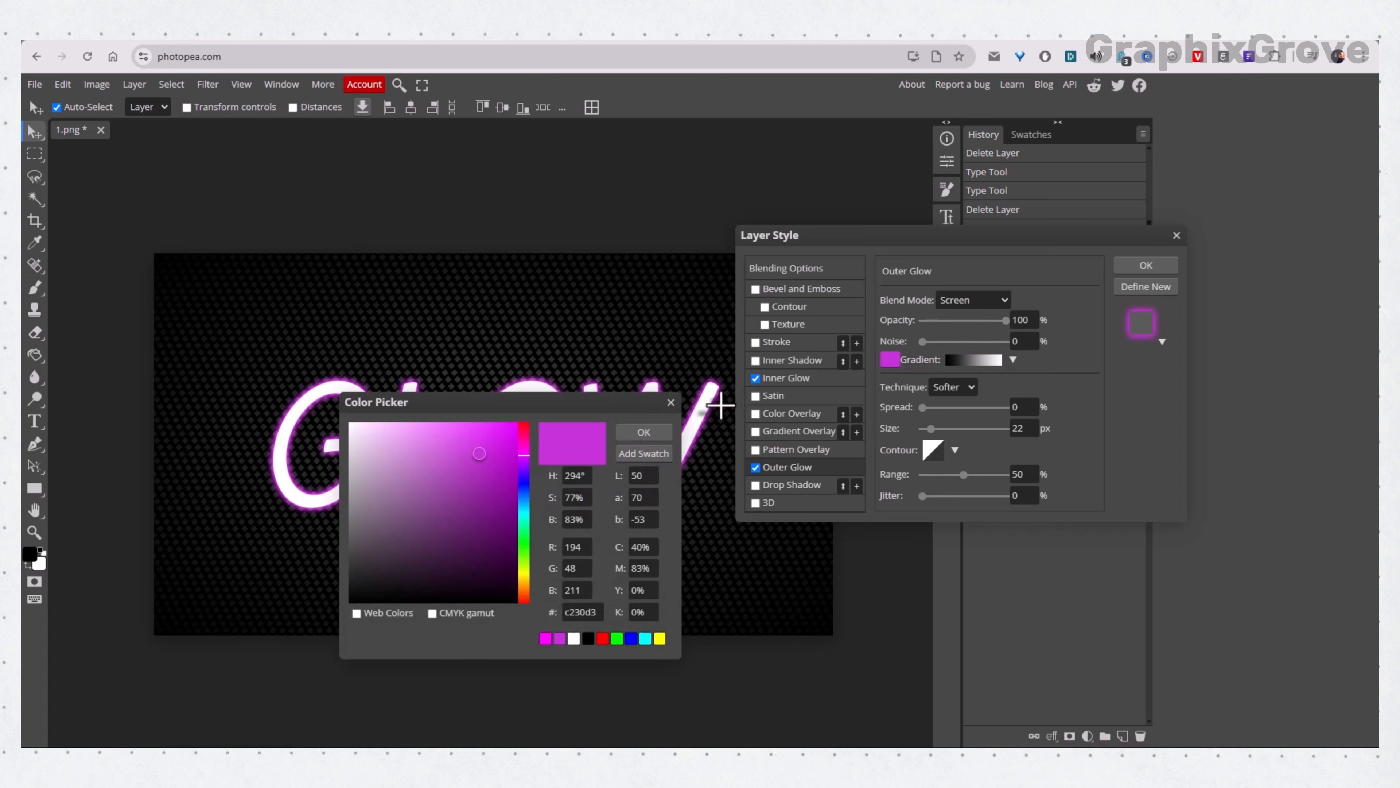
click(564, 613)
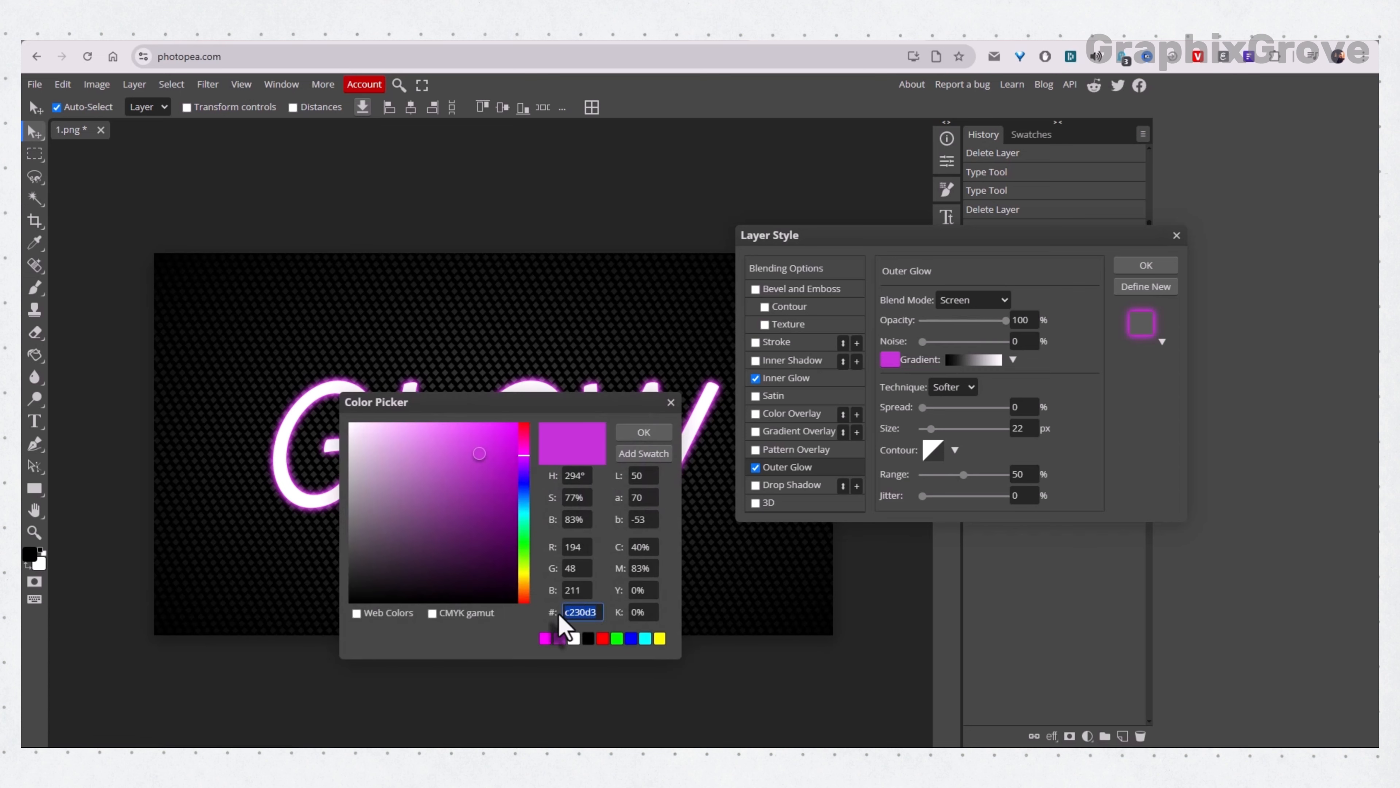
right_click(568, 615)
click(620, 268)
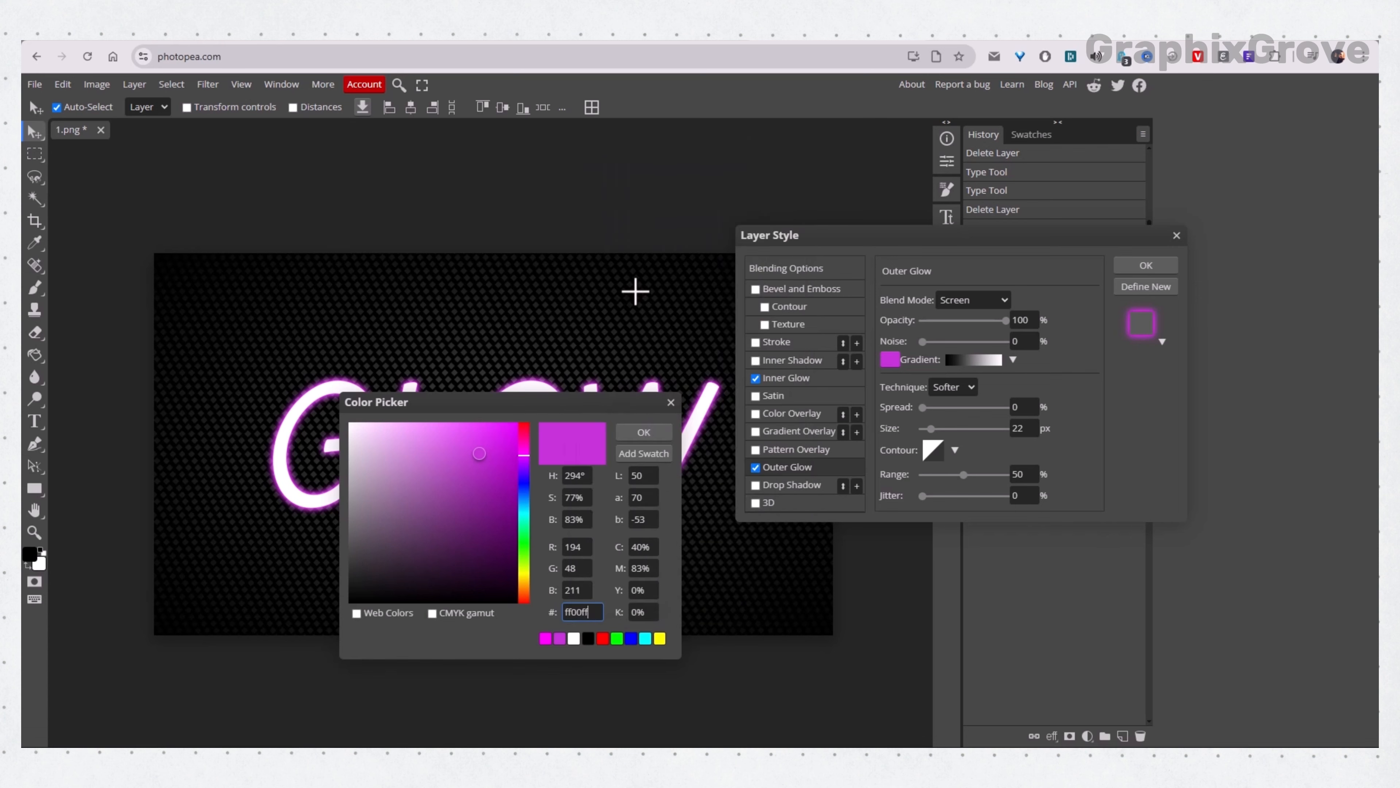
click(644, 433)
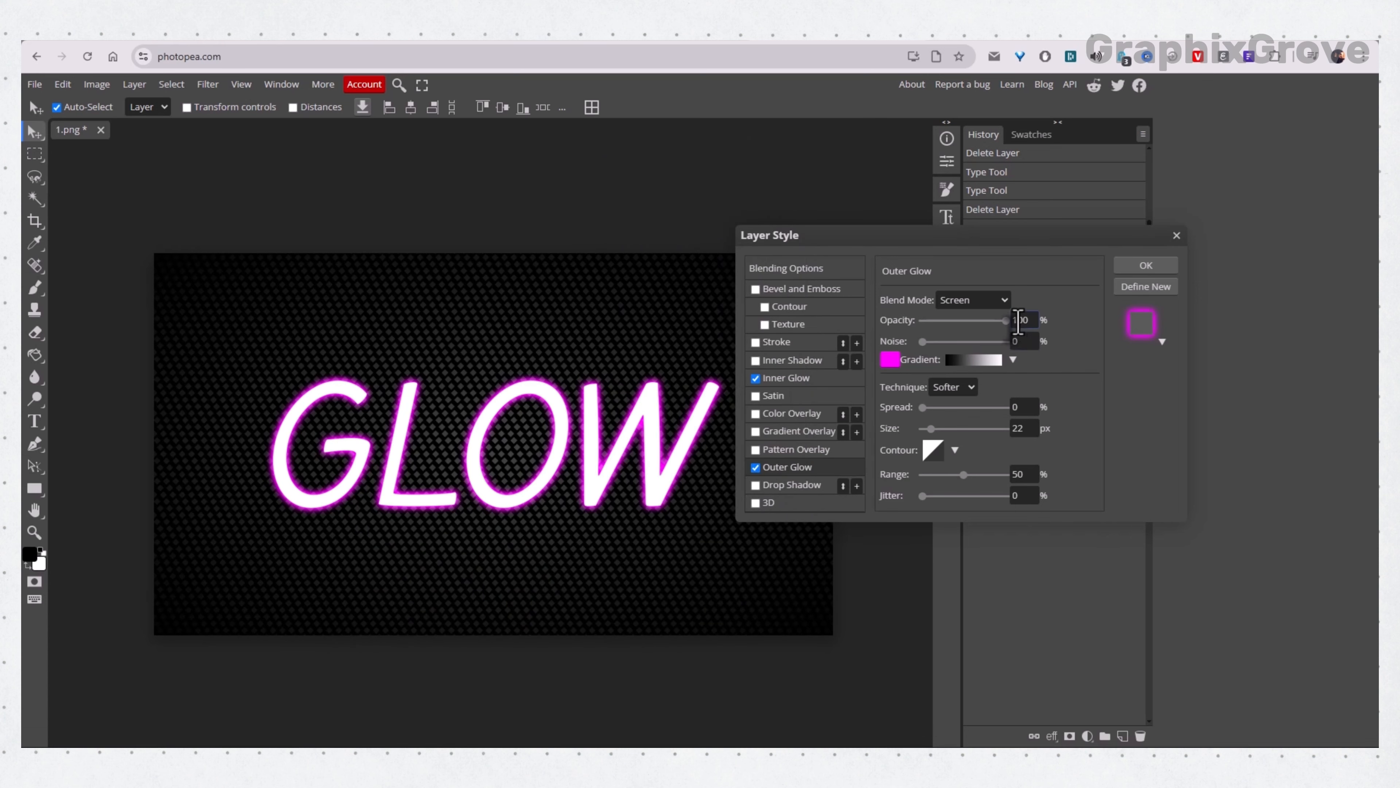
- Set the outer glow to Screen blend mode with a size of 22 px
click(1017, 432)
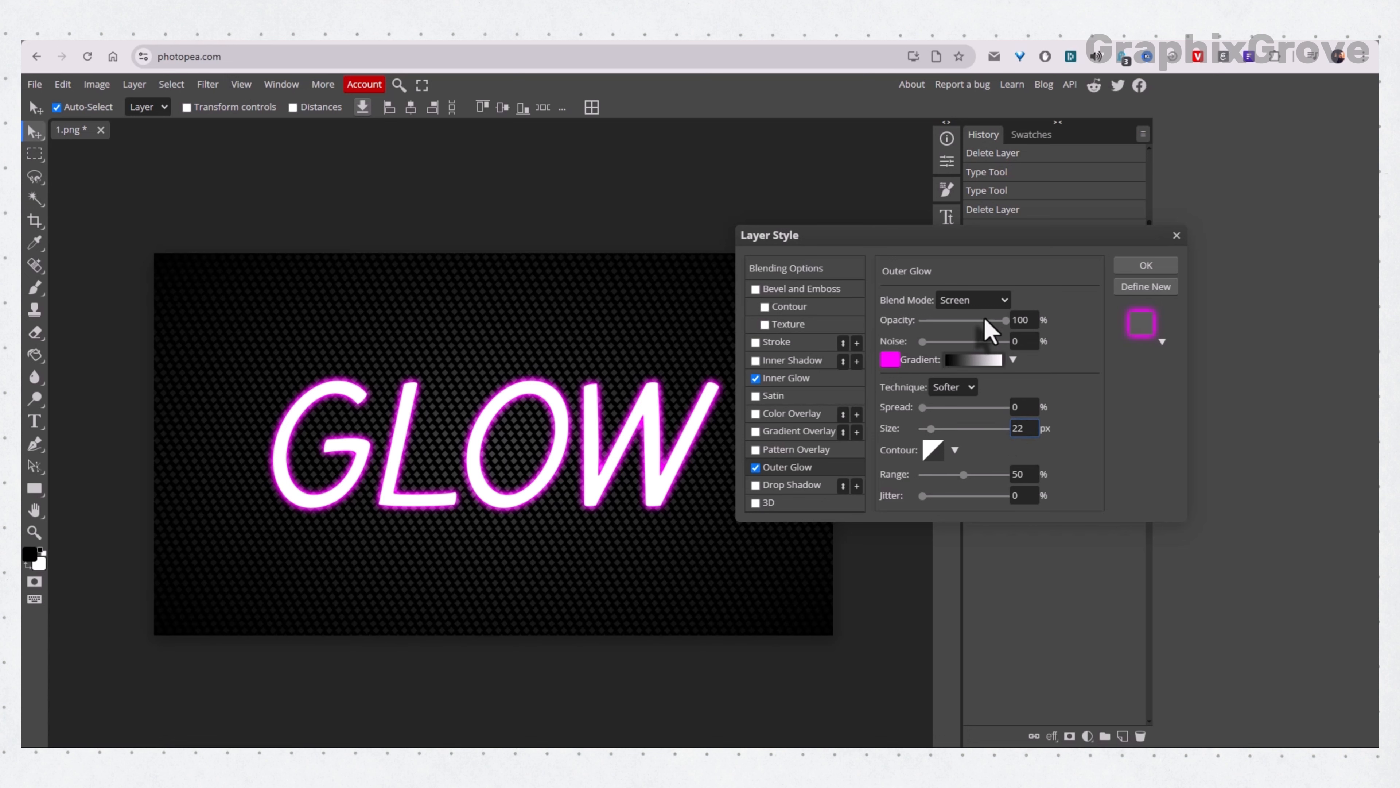
click(995, 303)
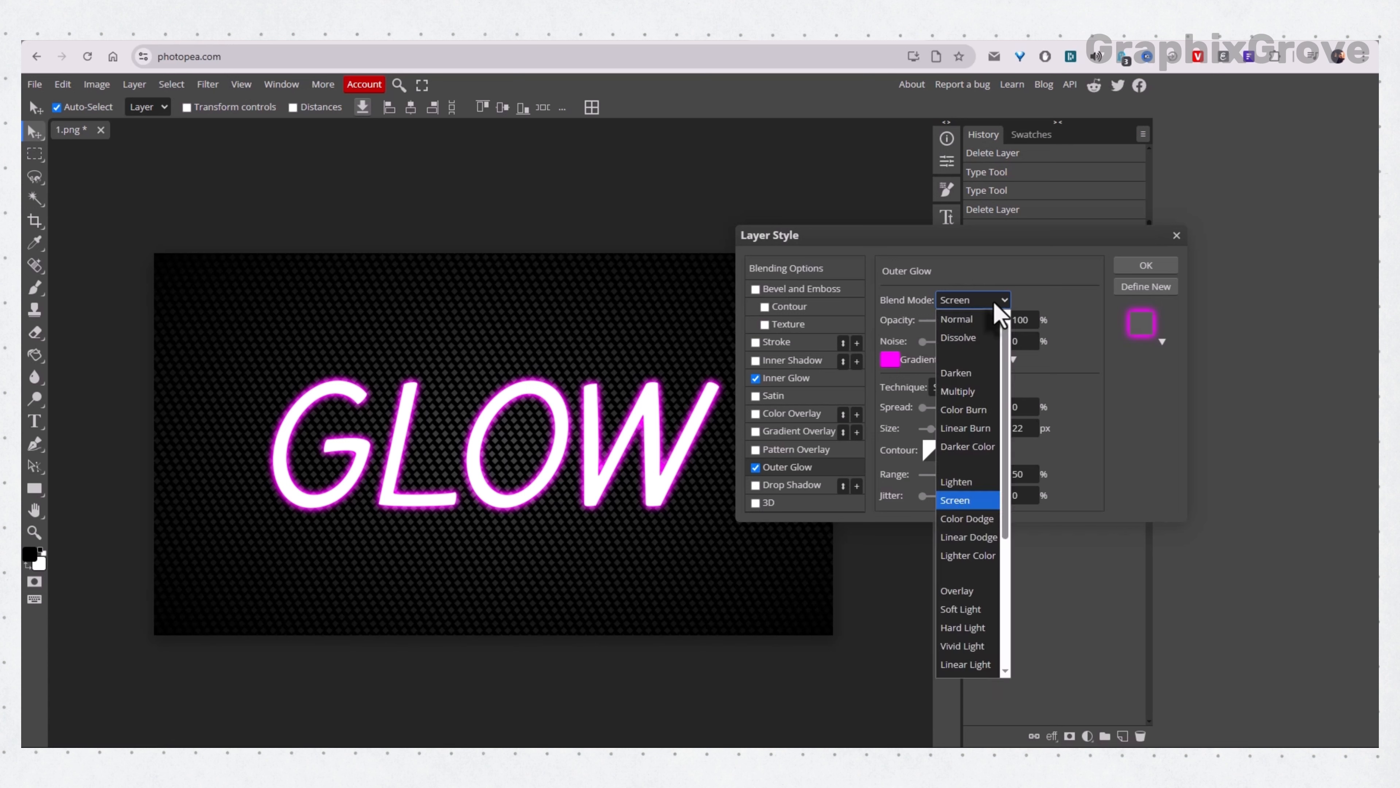
click(978, 501)
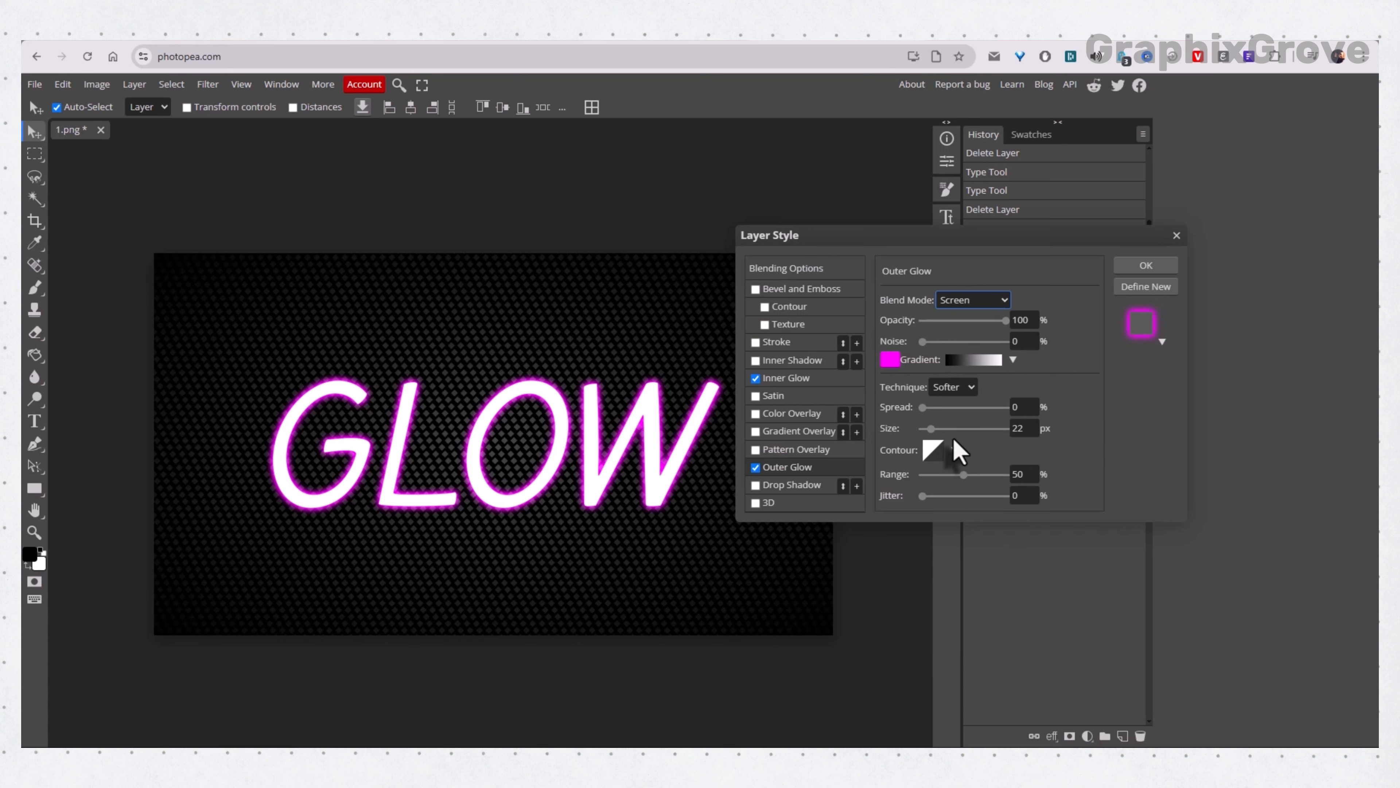
- Add a Drop Shadow to the text with Screen blend mode, 5% spread and 200 px size
click(810, 484)
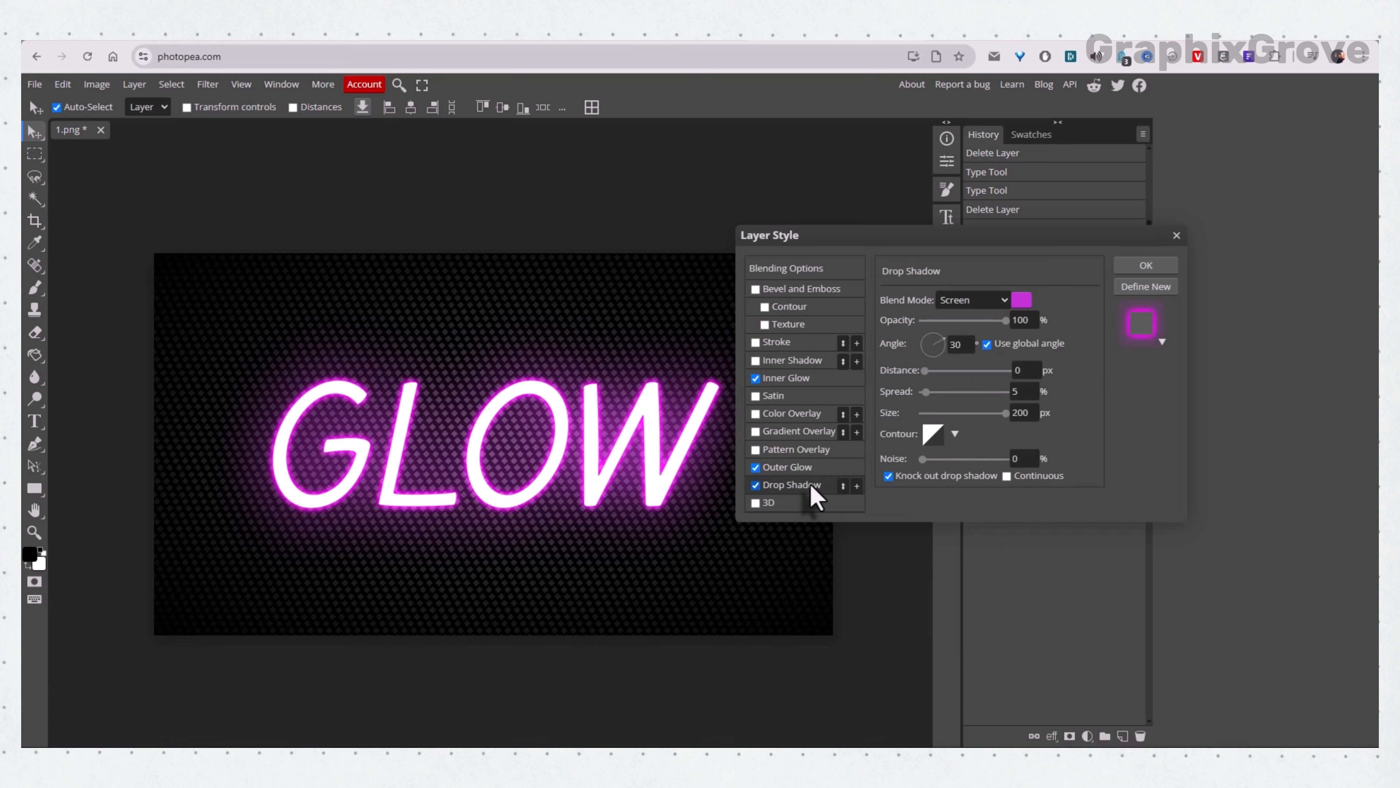
click(980, 303)
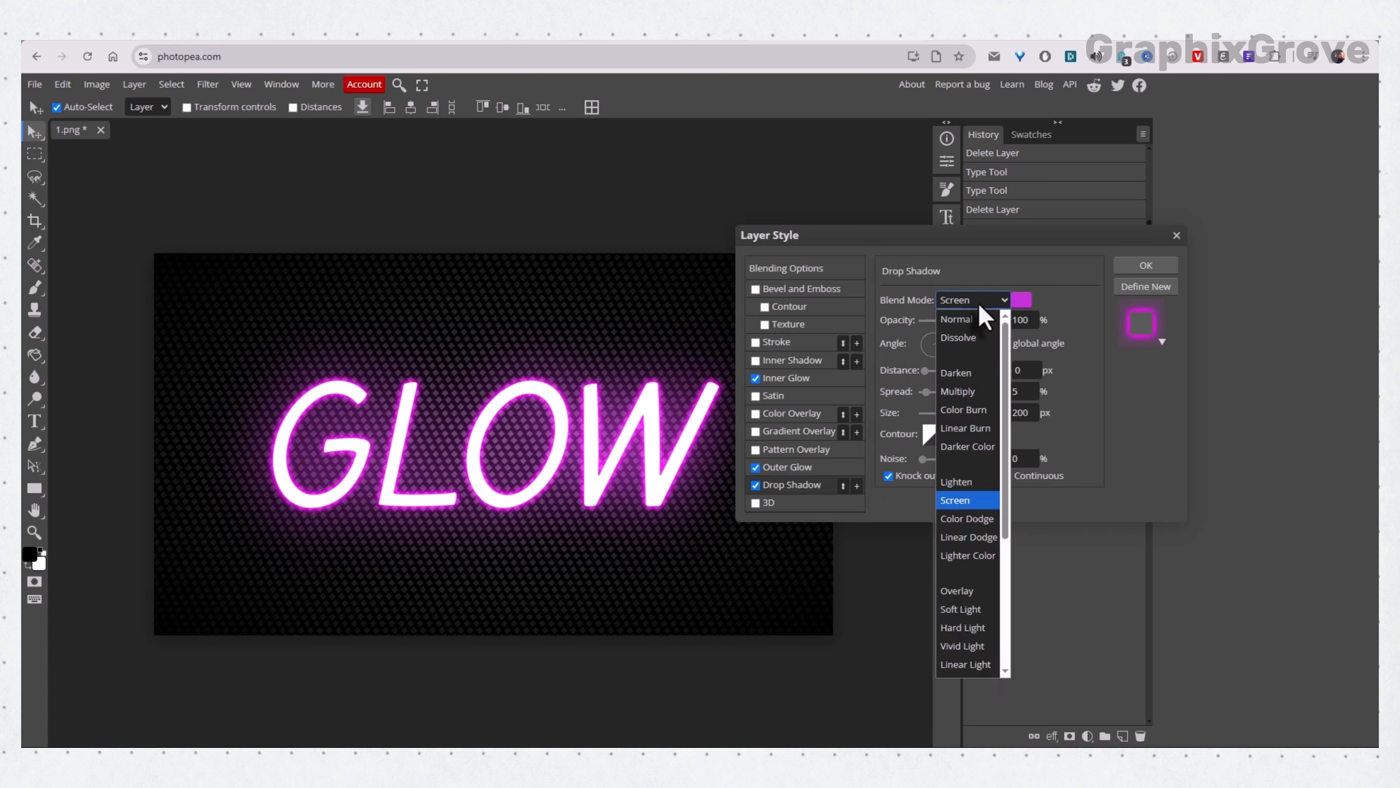
click(960, 502)
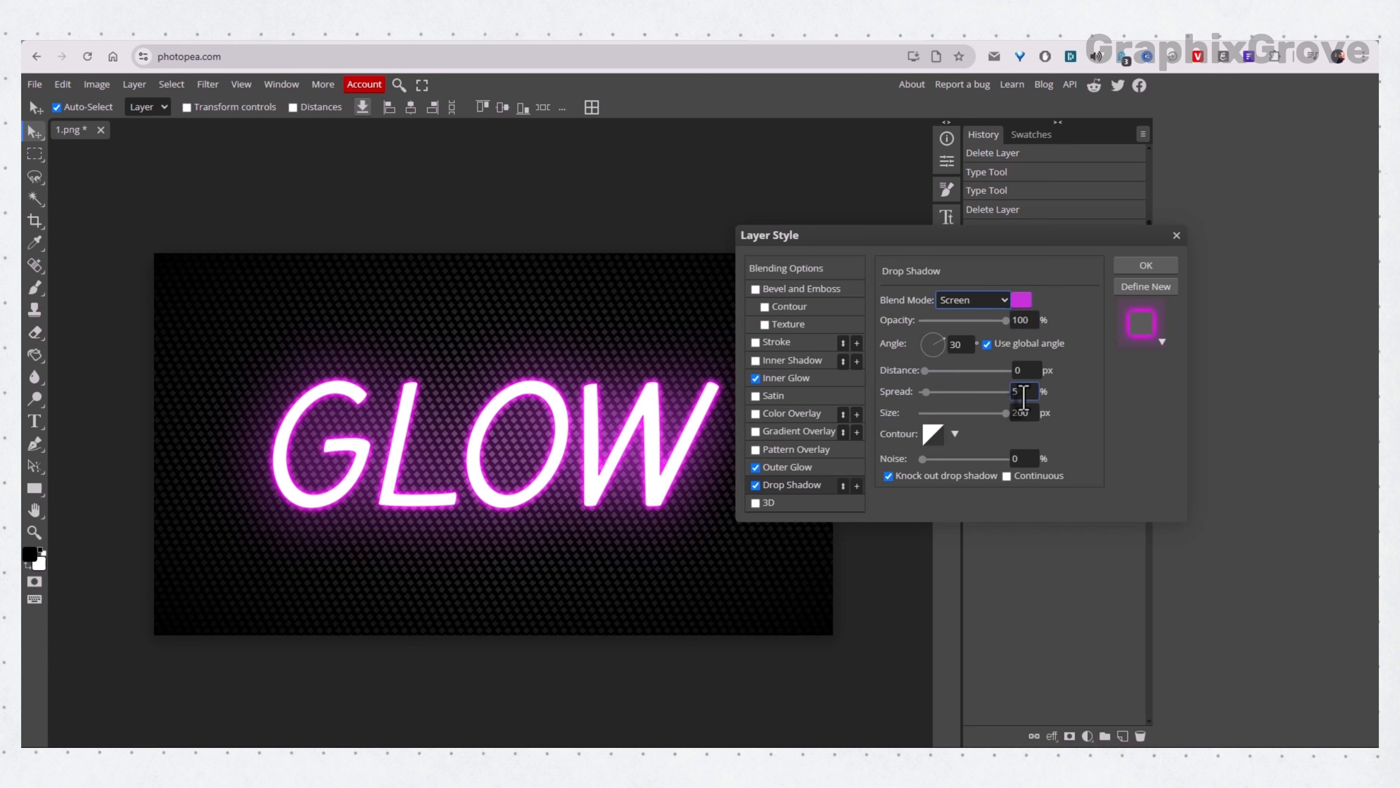
click(1035, 414)
- Paste ff00ff as the drop shadow colour and move the Layer Style dialog clear of the artwork
click(1021, 304)
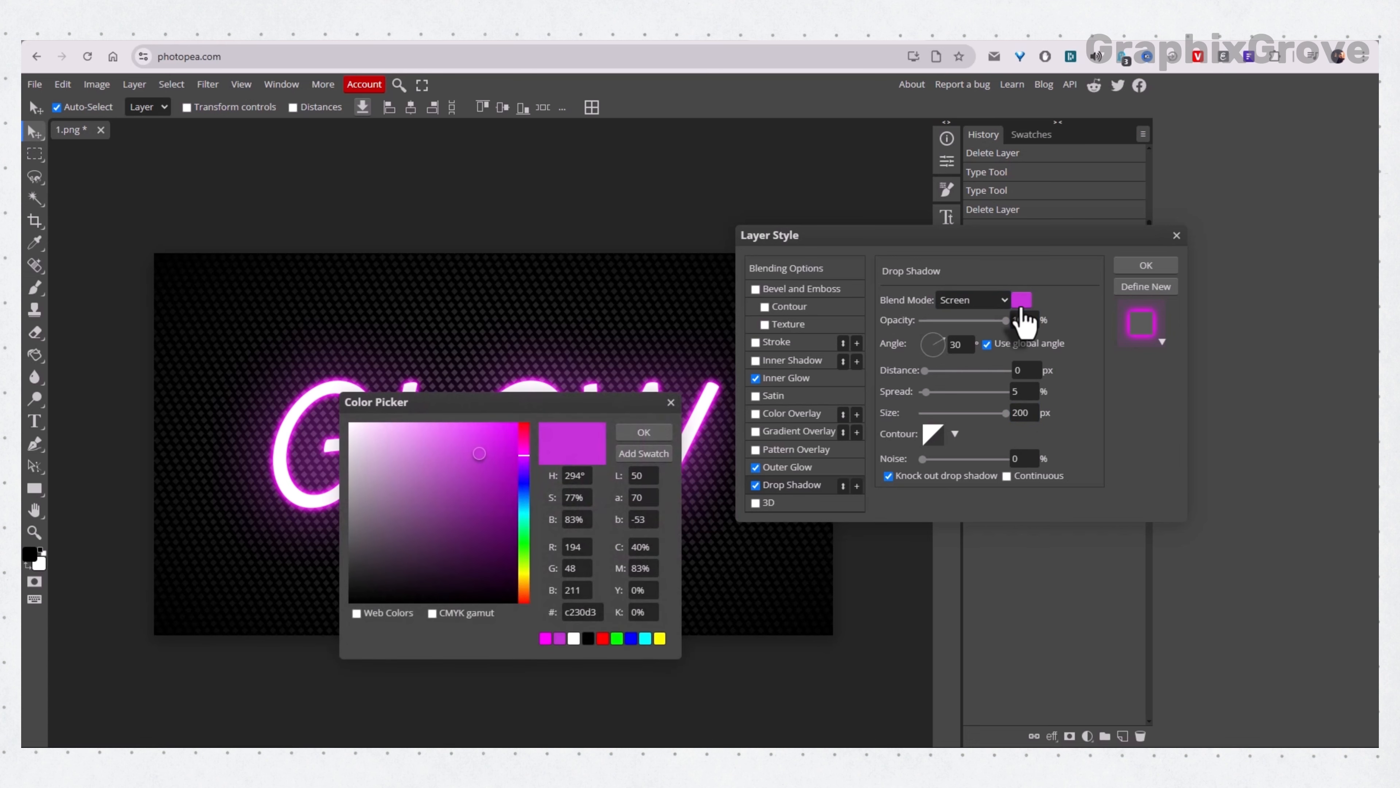
click(576, 611)
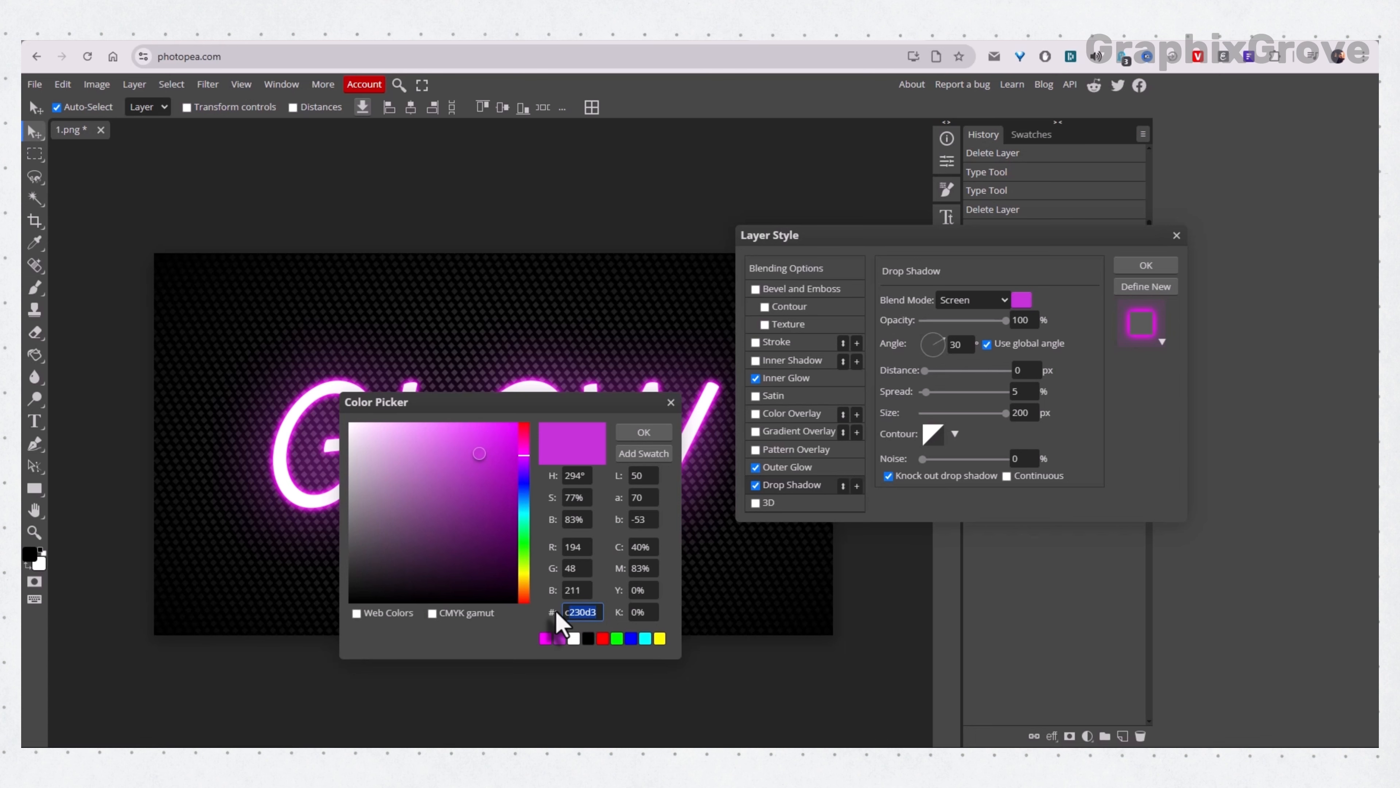
right_click(580, 612)
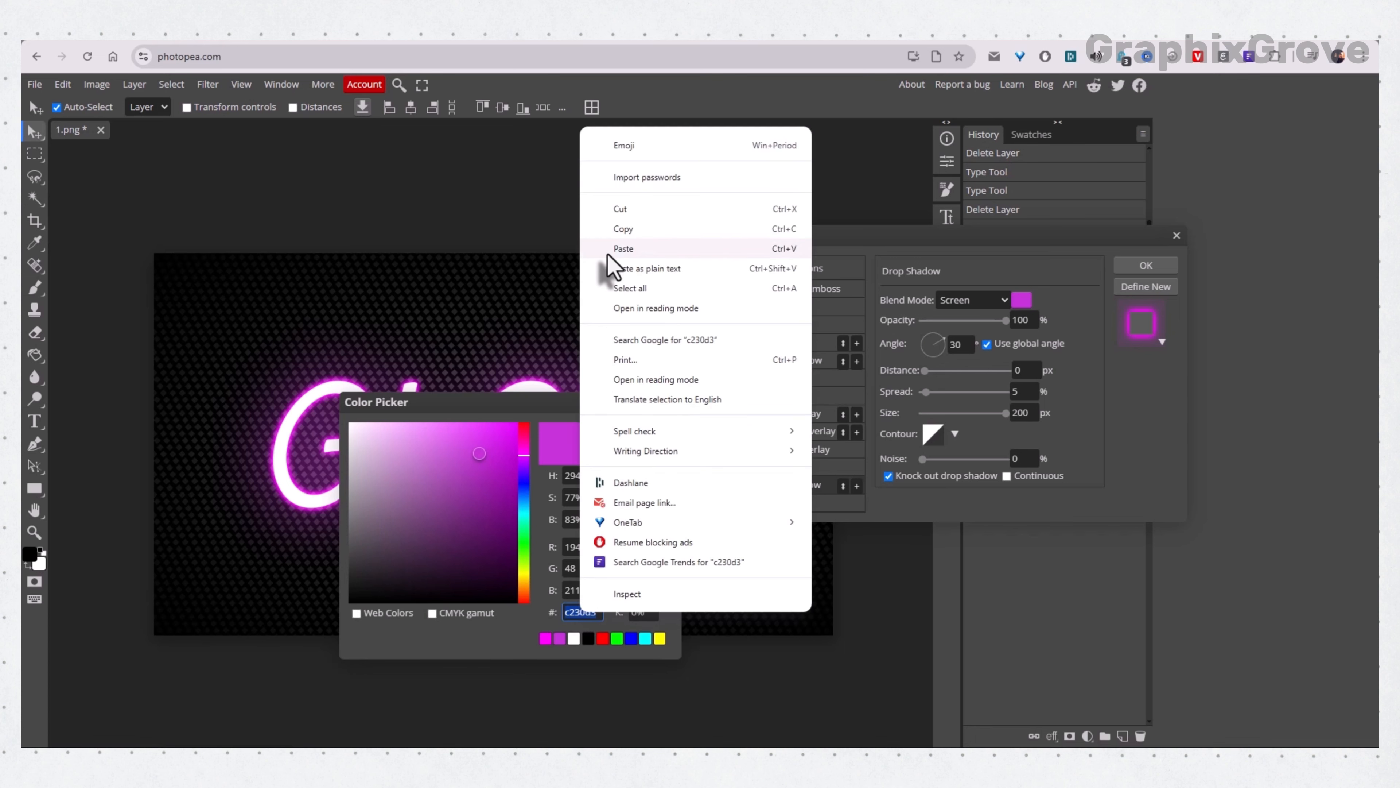
click(623, 249)
click(648, 435)
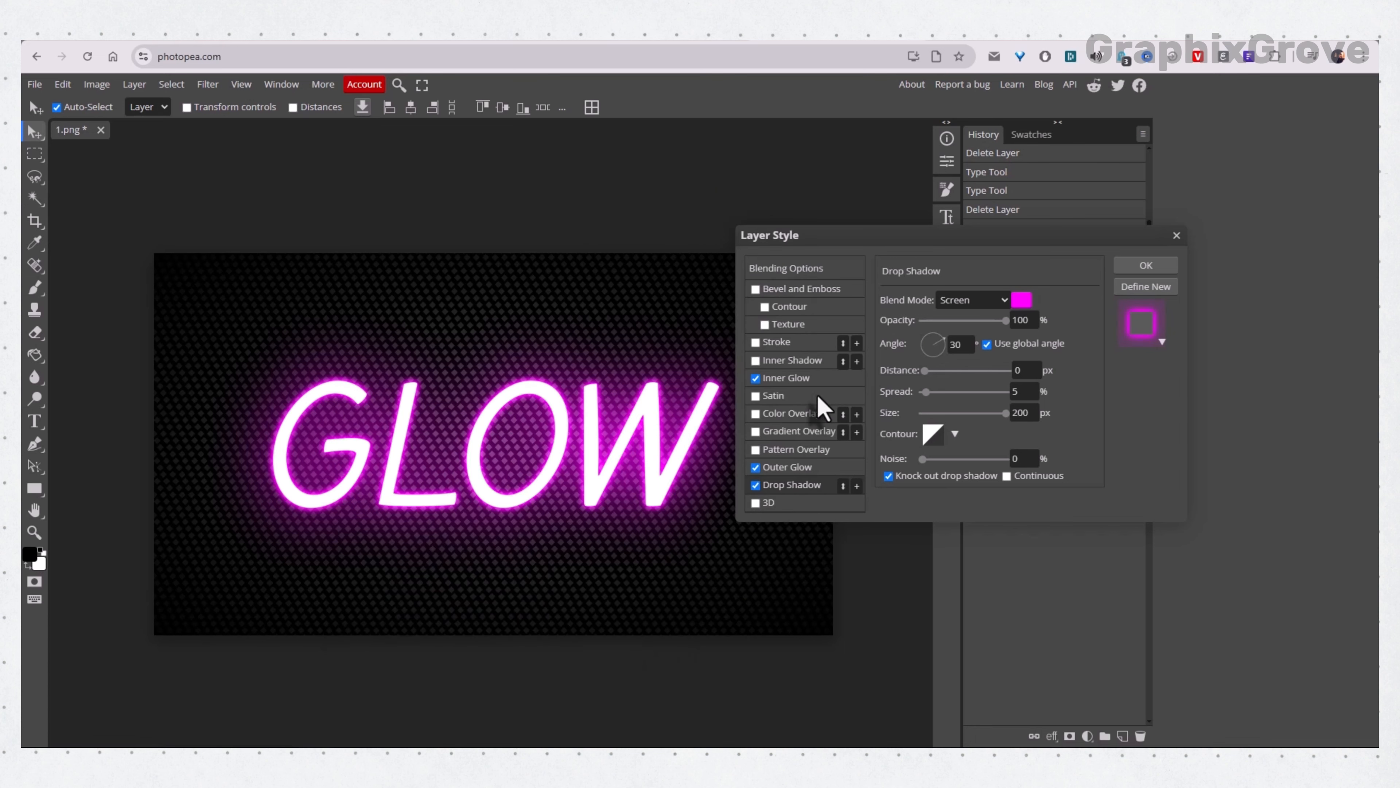
drag(942, 246, 1016, 193)
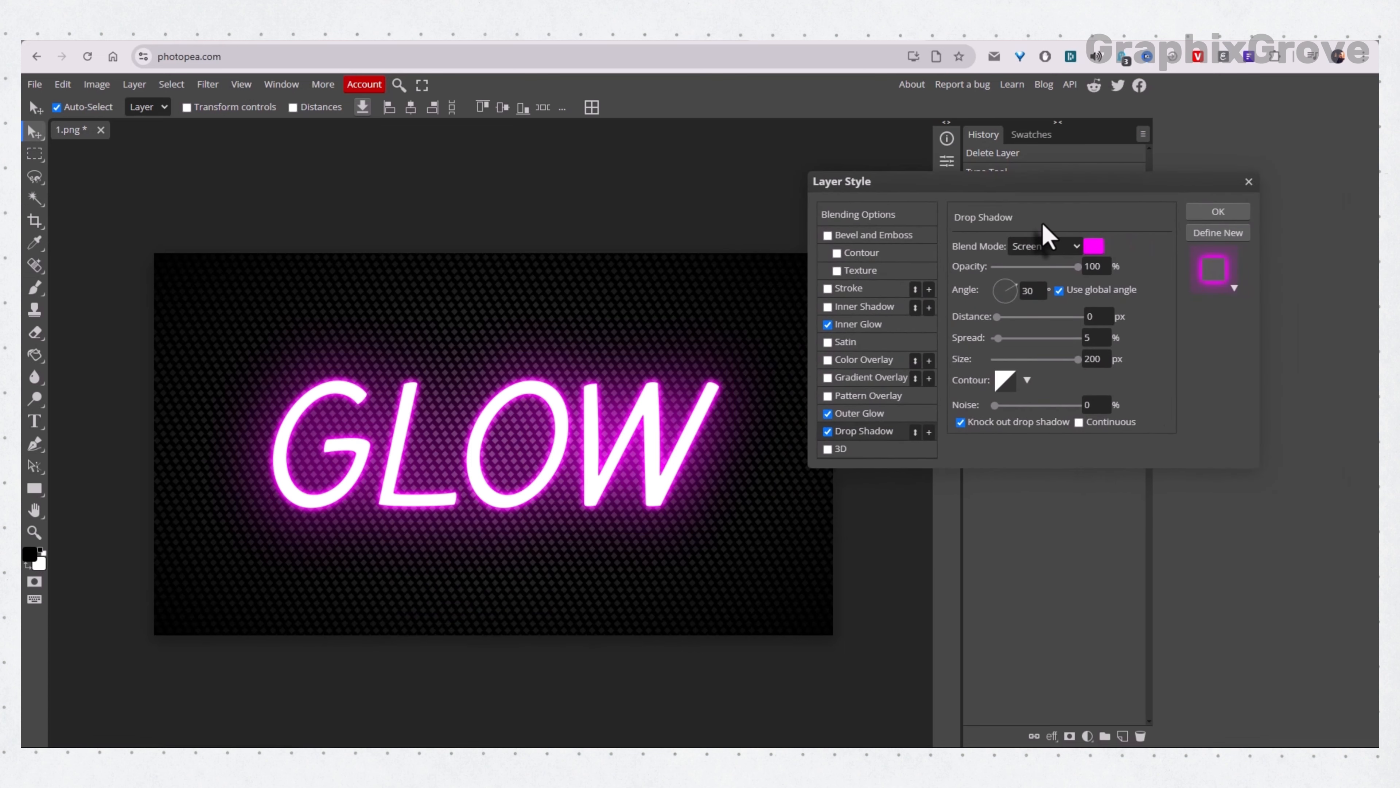
- Apply the layer styles to the GLOW text, and reopen them at the Inner Glow settings
click(1217, 212)
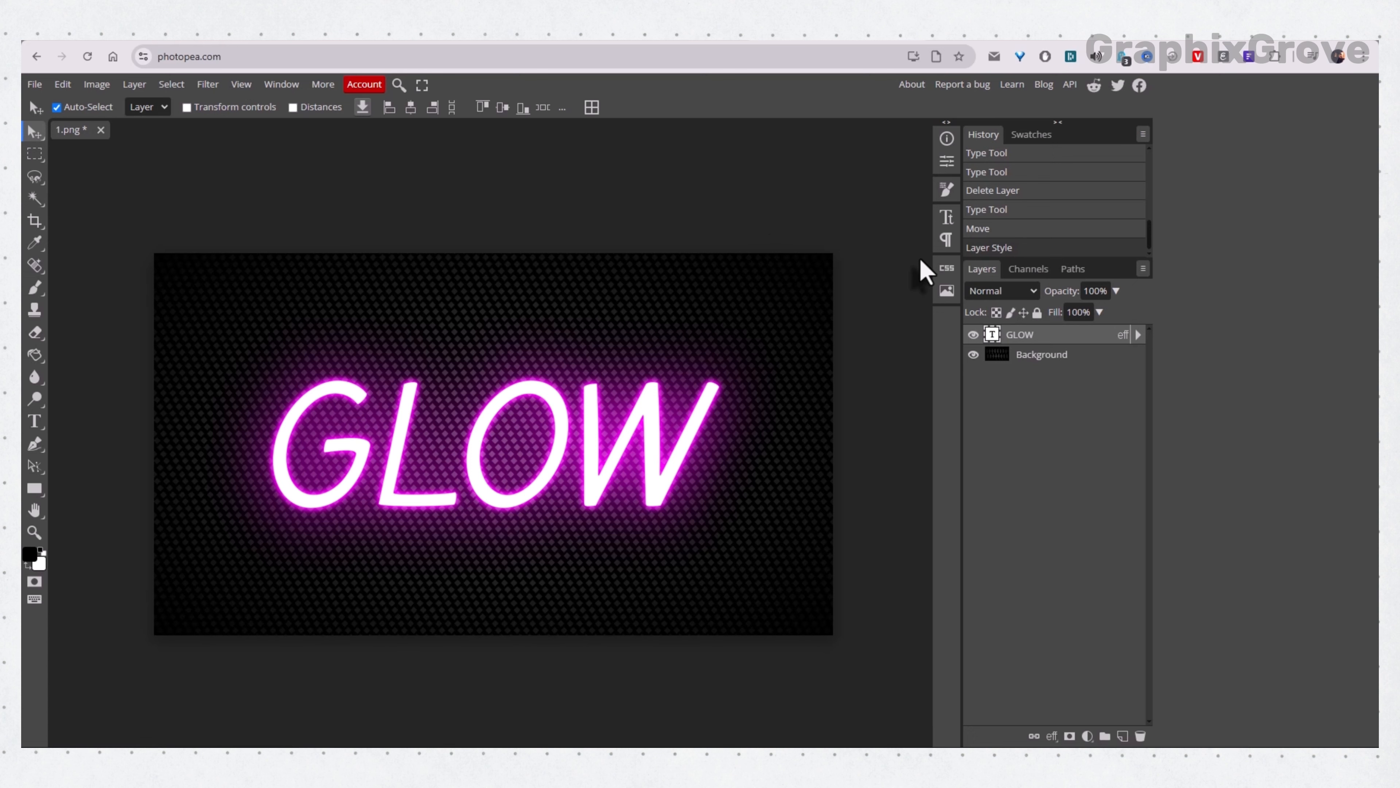
double_click(1054, 341)
drag(1007, 197, 1000, 235)
click(877, 366)
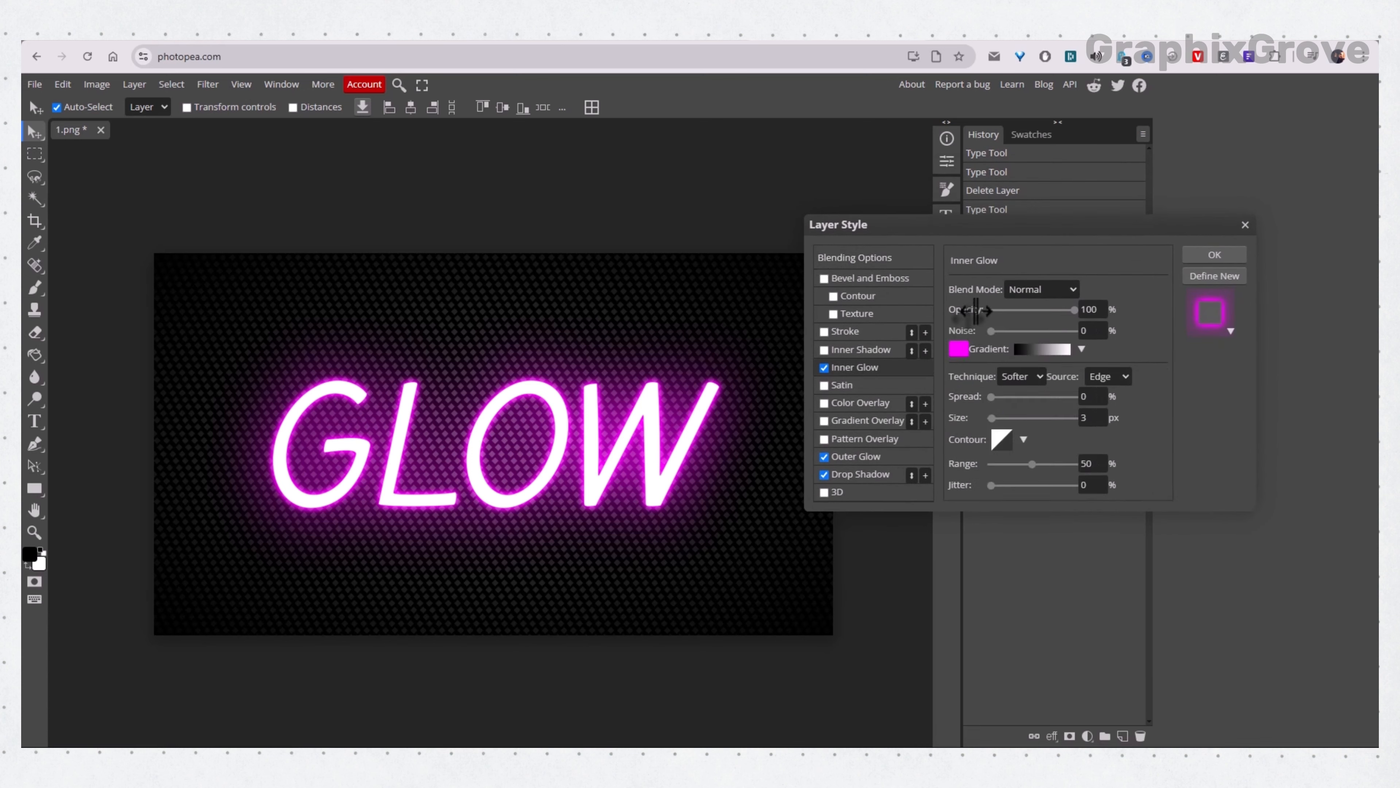
- Set the size of the GLOW text's outer glow to 20 px
click(860, 458)
double_click(1084, 418)
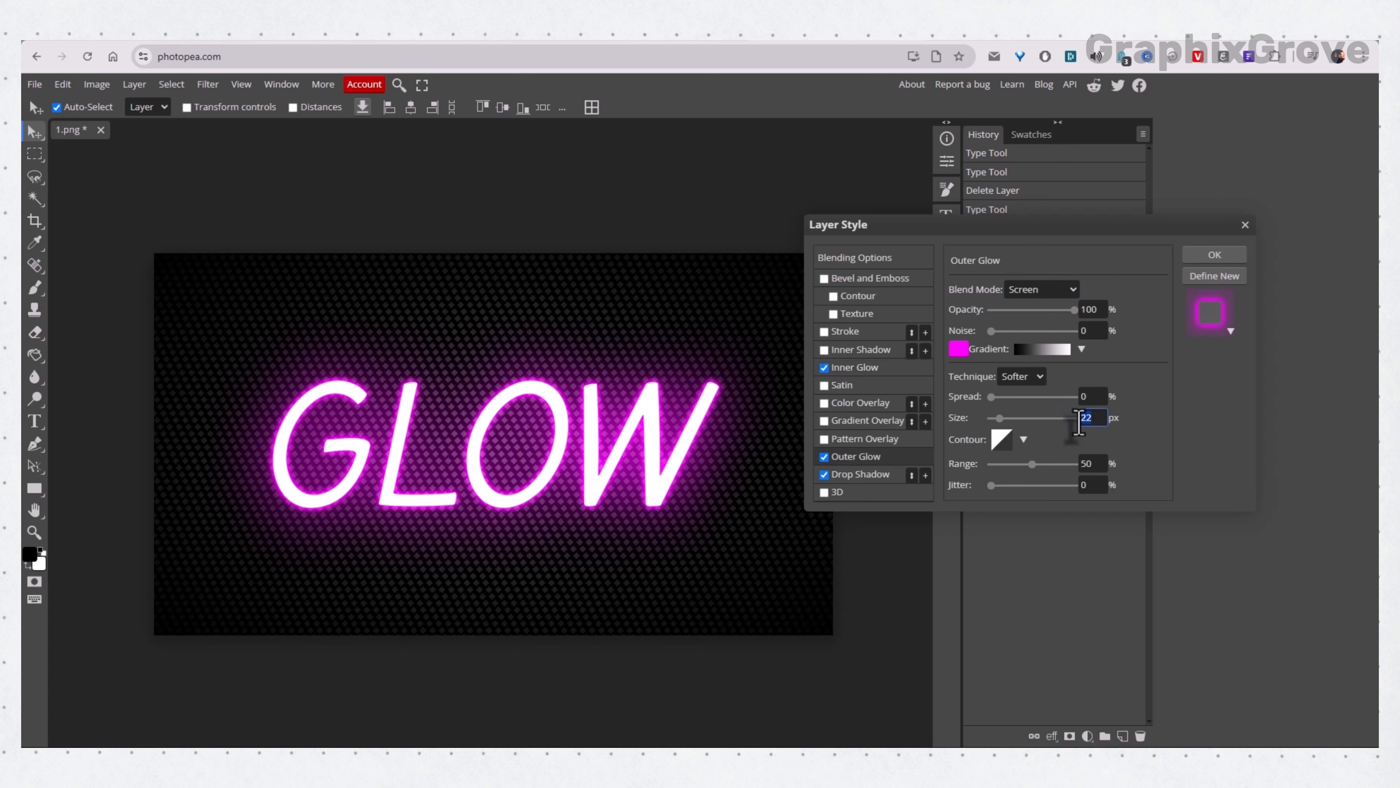
text(20)
click(1130, 426)
click(1039, 295)
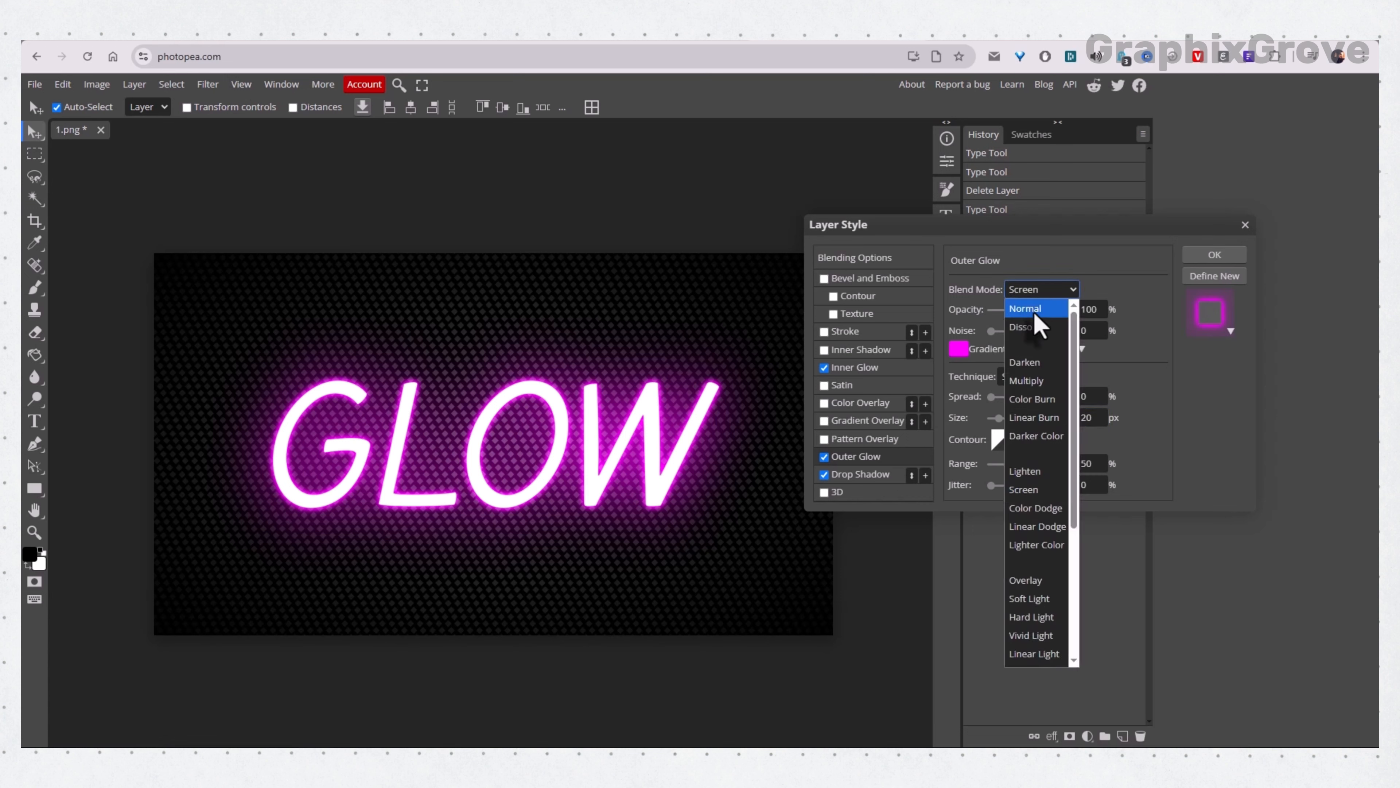
click(1036, 306)
click(1034, 292)
click(1194, 461)
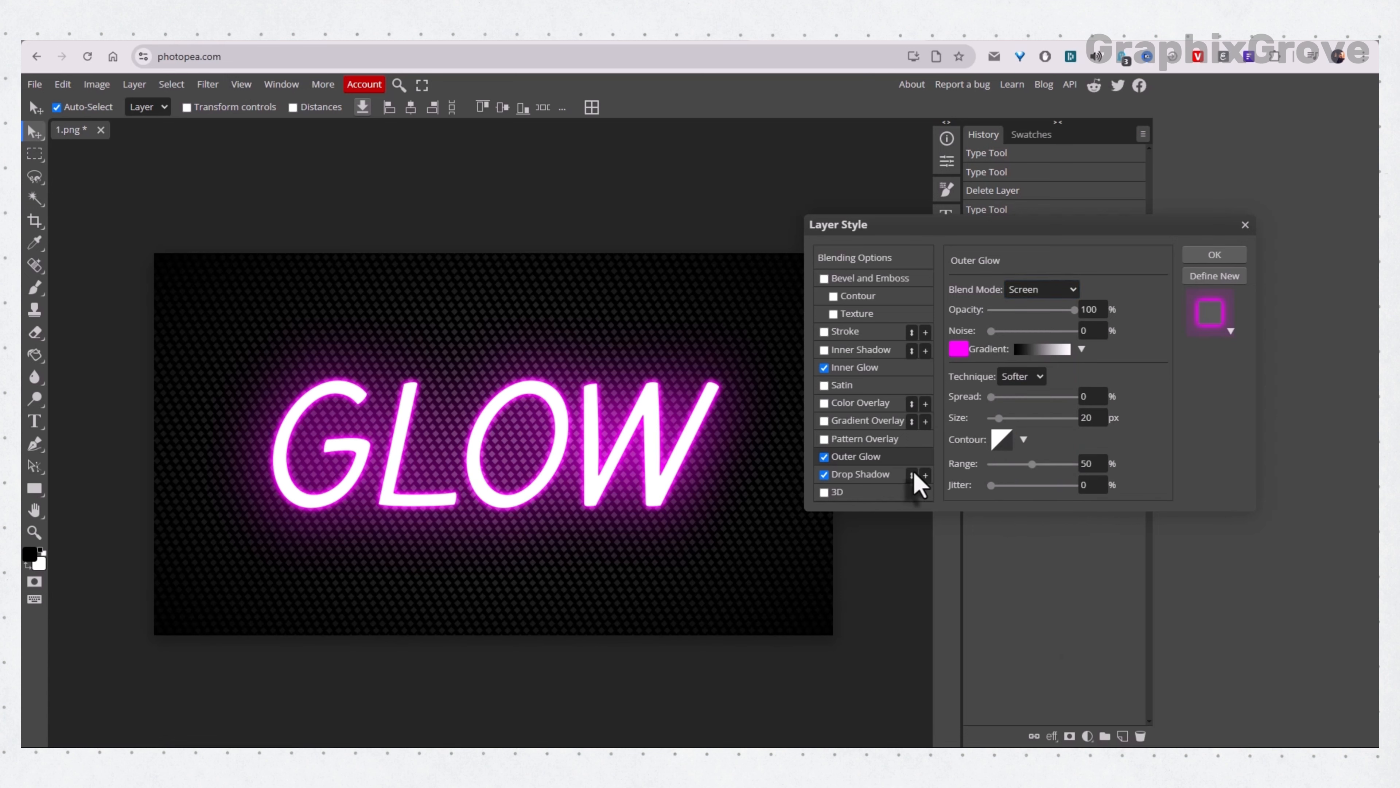
- Set the drop shadow's spread to 10% and apply the updated layer styles to the GLOW text
click(874, 475)
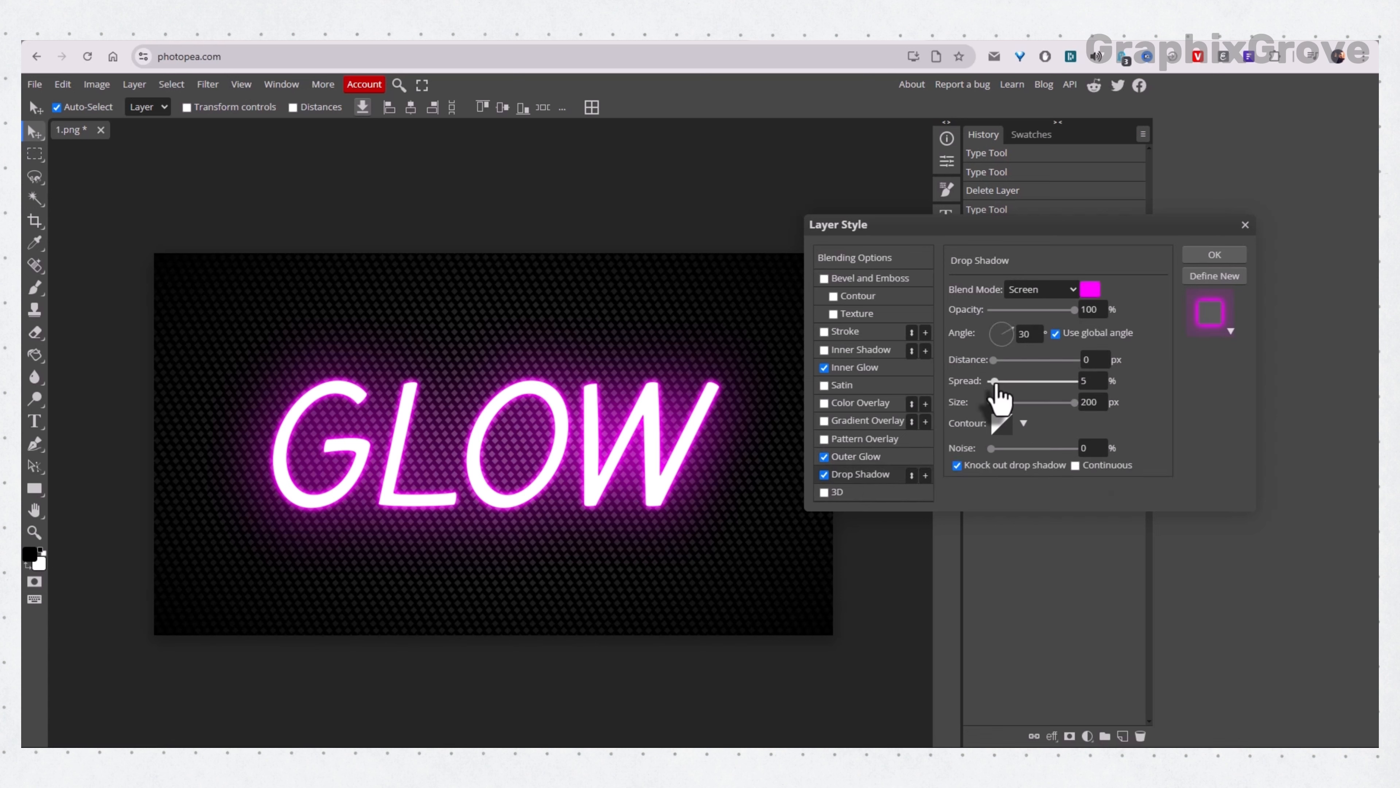
mouse_move(996, 386)
mouse_down()
mouse_move(1014, 387)
mouse_move(997, 386)
mouse_up()
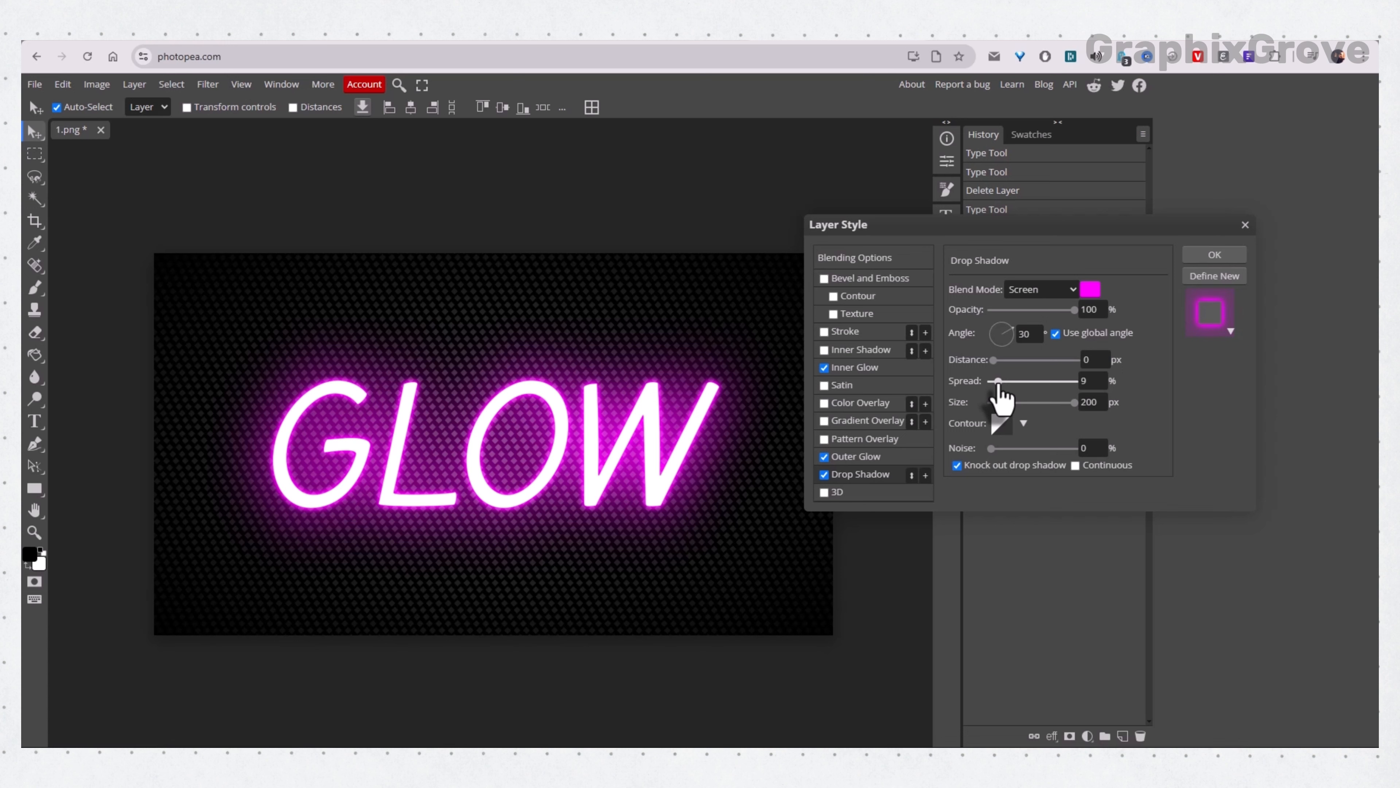
drag(998, 384, 999, 385)
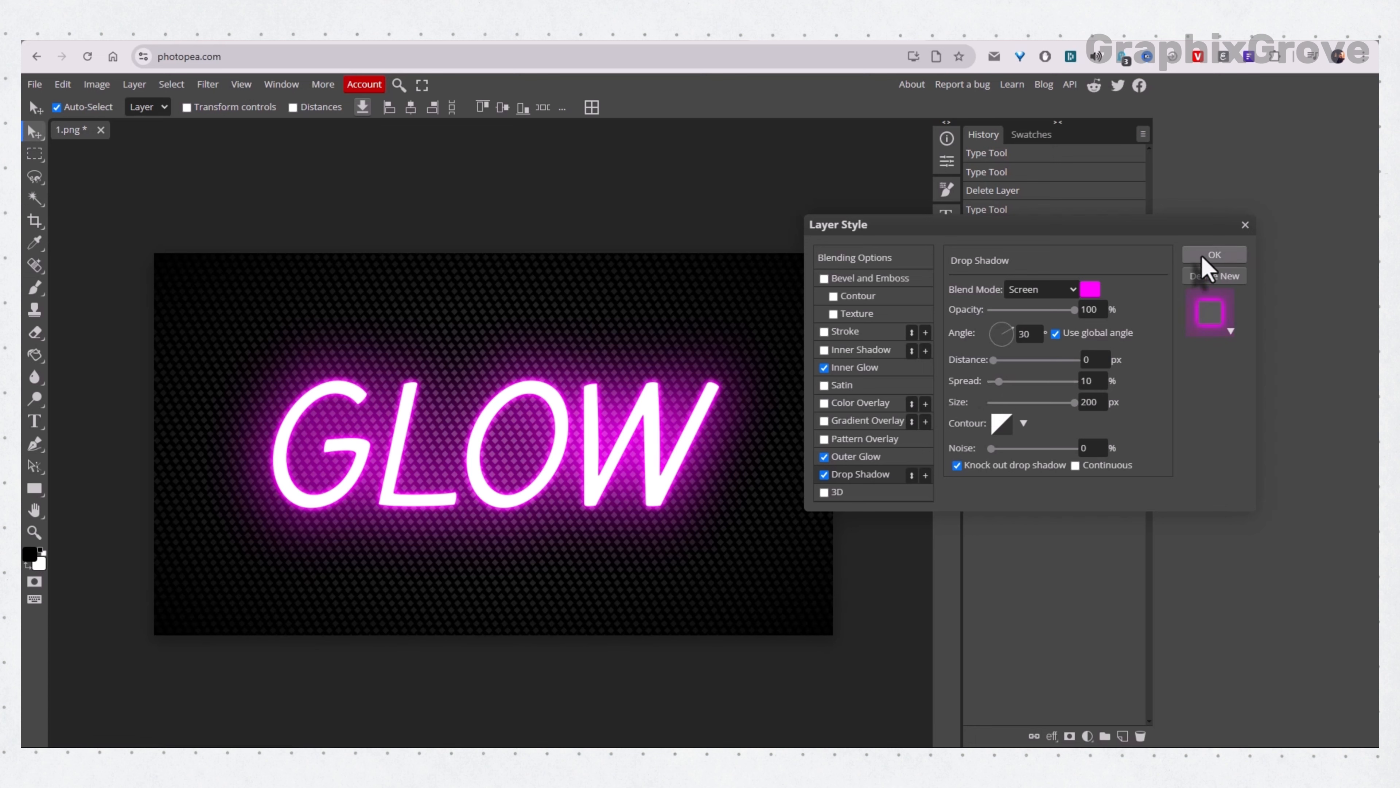
click(1216, 254)
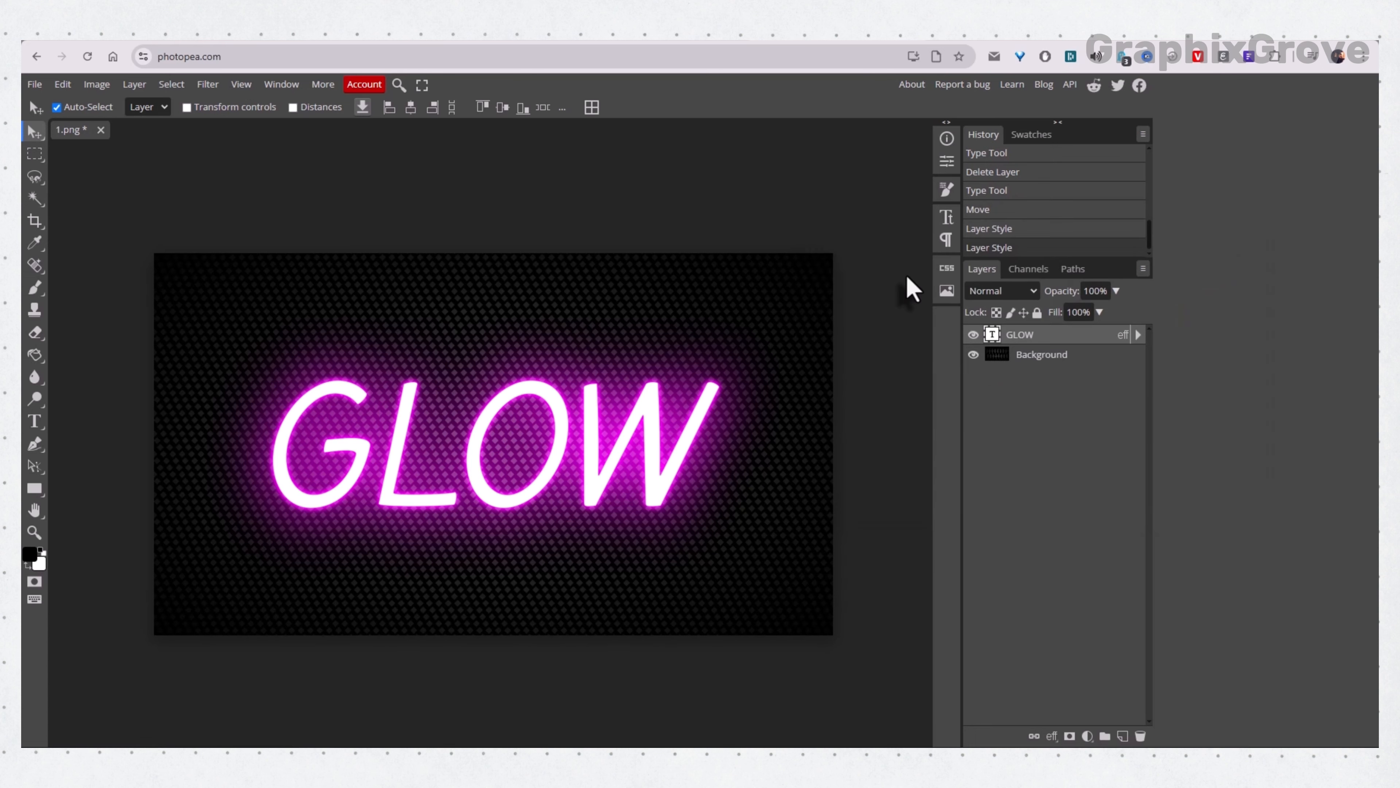